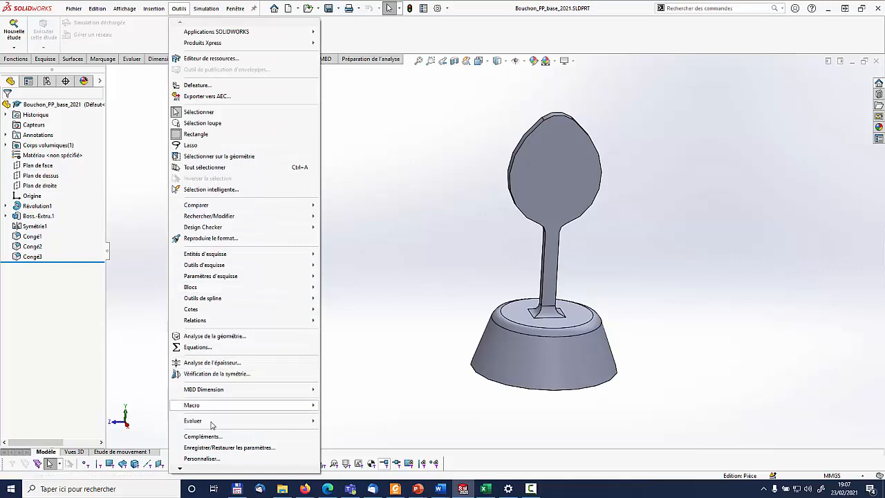
# Enable the SOLIDWORKS Simulation add-in and create a static study named mlkmlk
pyautogui.click(202, 436)
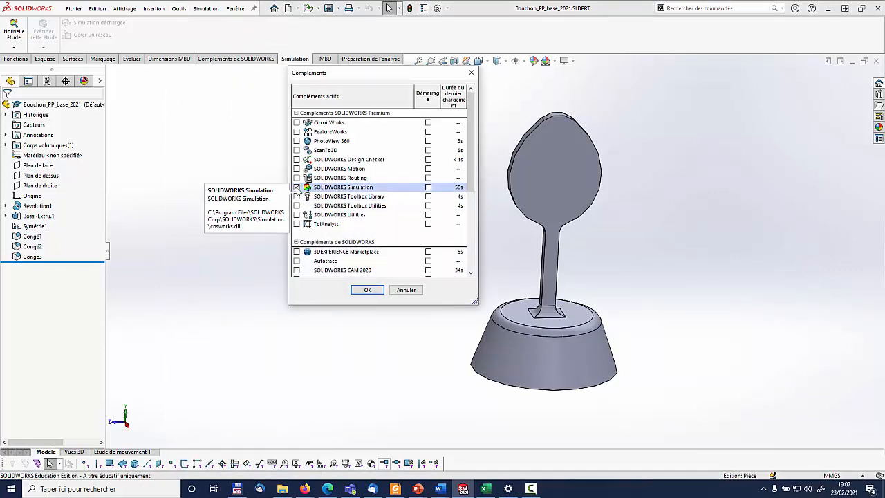
pyautogui.click(367, 290)
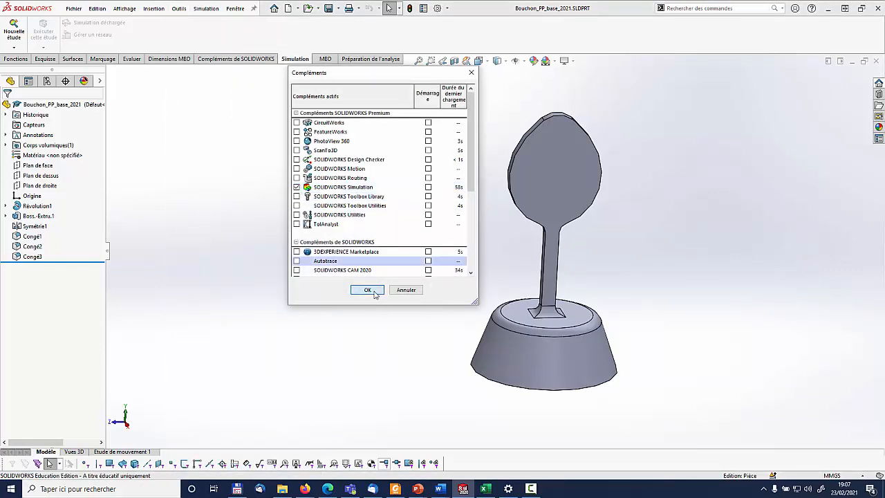
pyautogui.click(14, 47)
pyautogui.click(31, 61)
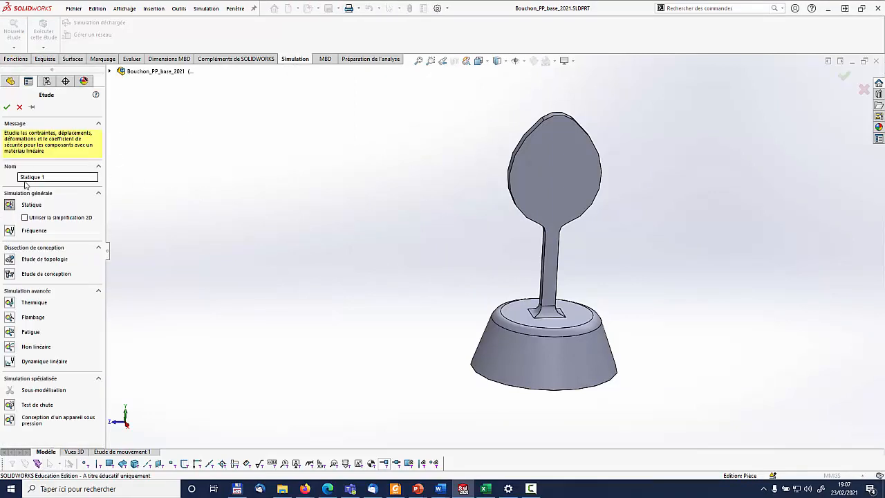
pyautogui.moveTo(43, 177); pyautogui.dragTo(17, 178)
pyautogui.click(7, 108)
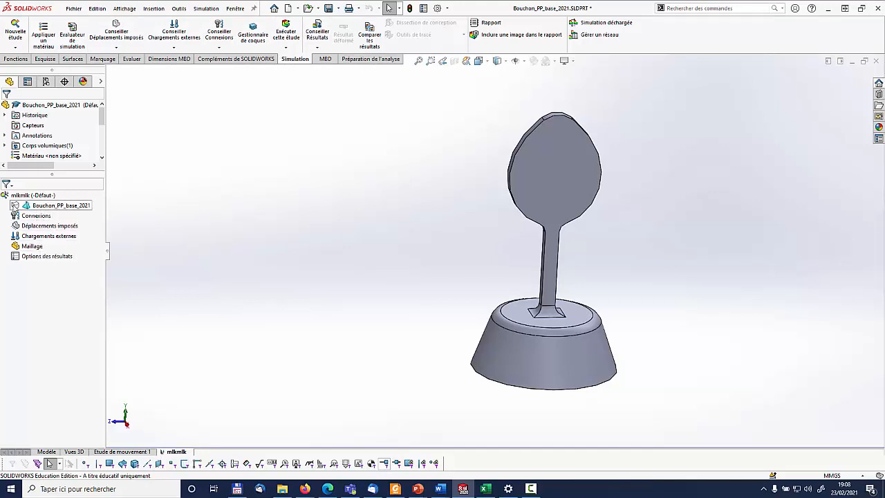
# Open the material library for the part in the study and collapse the Acier category
pyautogui.rightClick(39, 206)
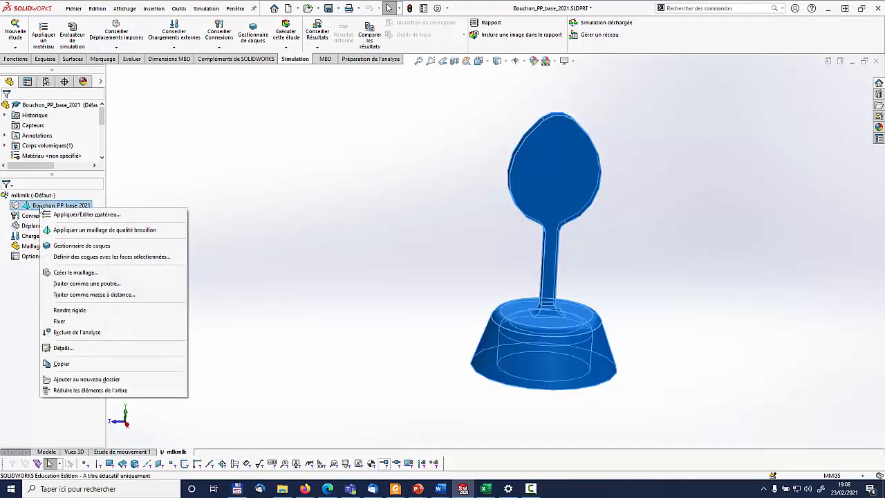
pyautogui.click(77, 215)
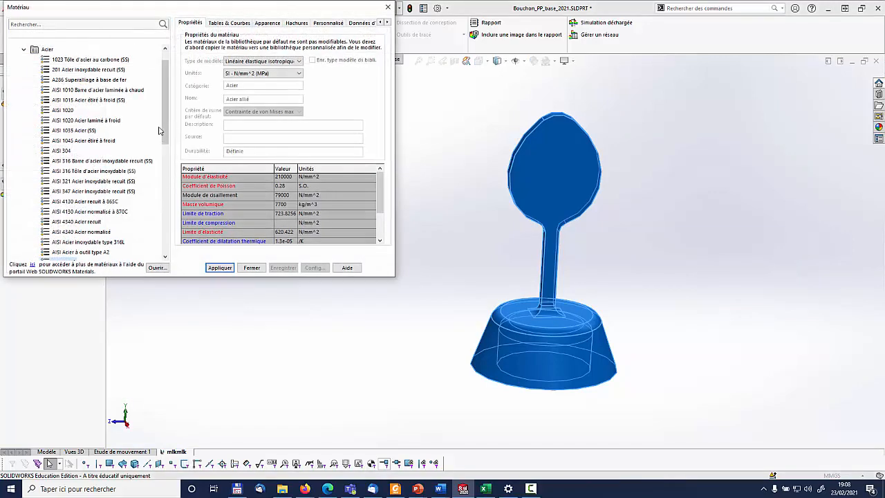
pyautogui.click(24, 49)
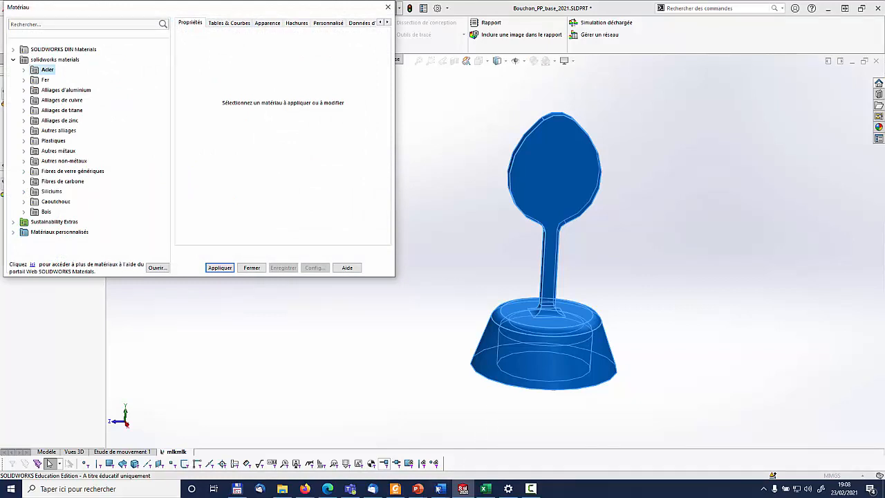
# Switch to the Word document to consult the polypropylene data sheet in Annexe C, and return to SOLIDWORKS
pyautogui.moveTo(440, 488)
pyautogui.click(442, 449)
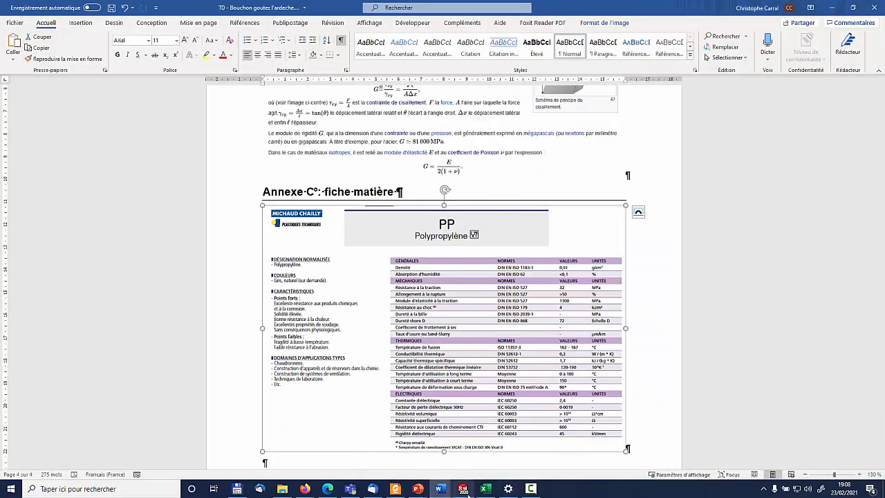
pyautogui.moveTo(463, 488)
pyautogui.click(474, 450)
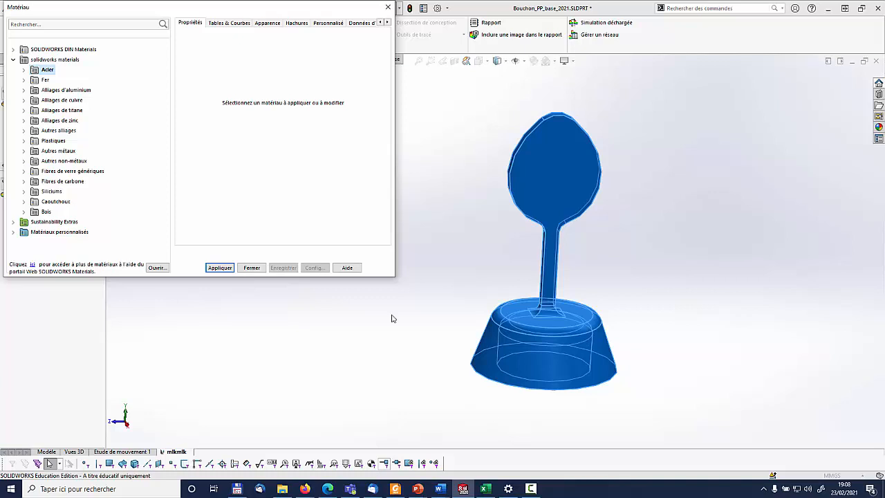
# Apply the plastic material Film PE faible densité to the part, accept the default Poisson's ratio and close the material library
pyautogui.click(24, 141)
pyautogui.scroll(-5, 139, 161)
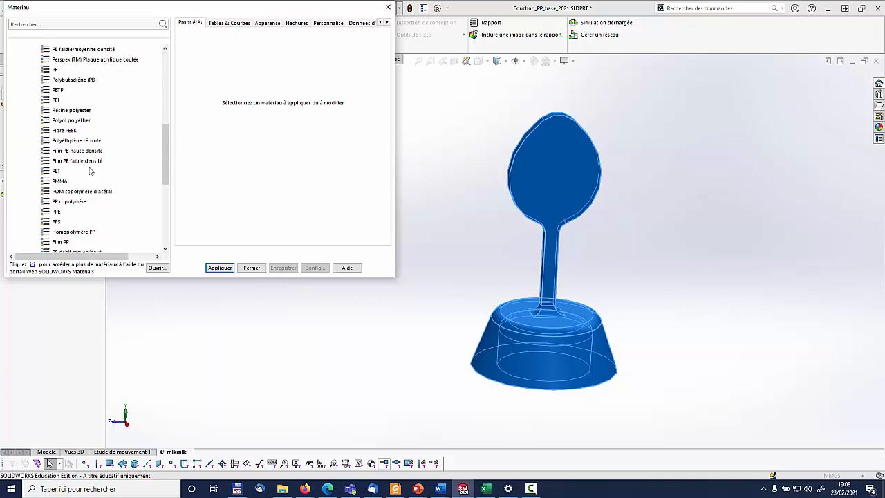
pyautogui.click(71, 152)
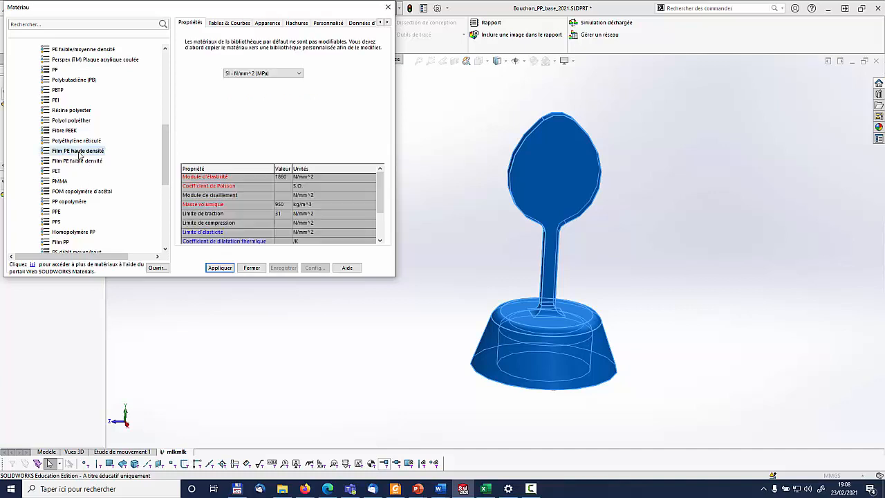
pyautogui.click(71, 161)
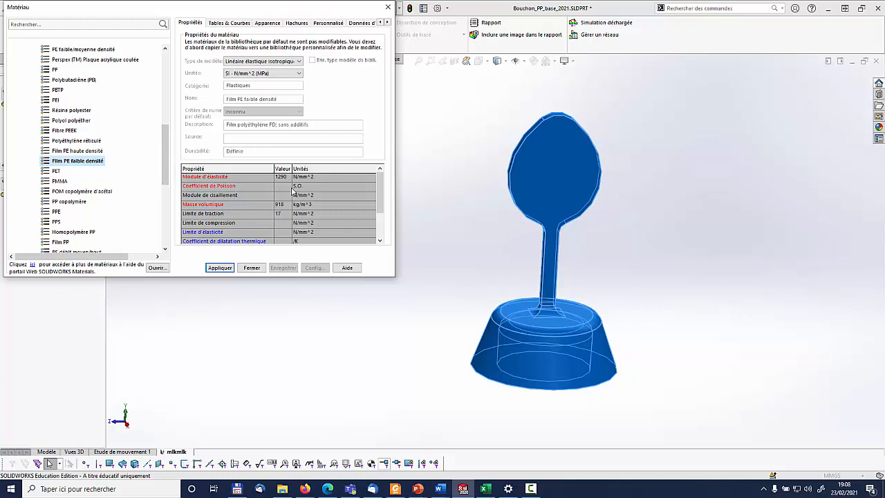
pyautogui.moveTo(167, 141); pyautogui.dragTo(168, 201)
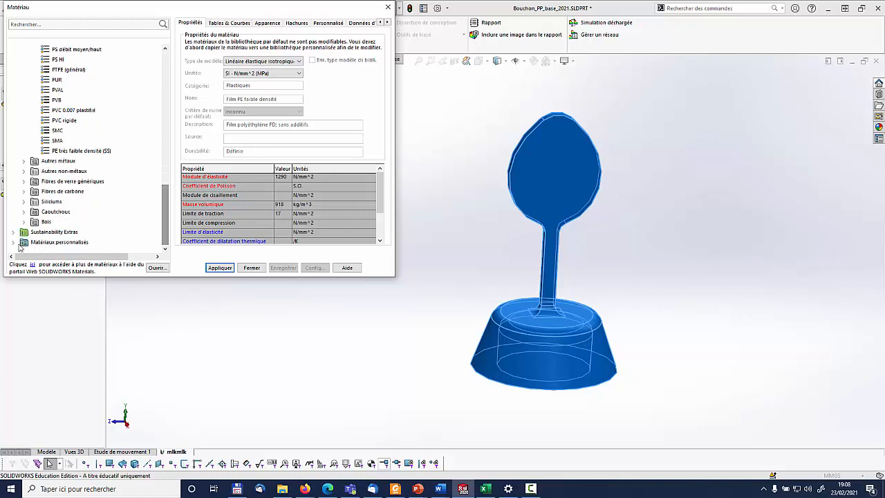
pyautogui.scroll(6, 130, 153)
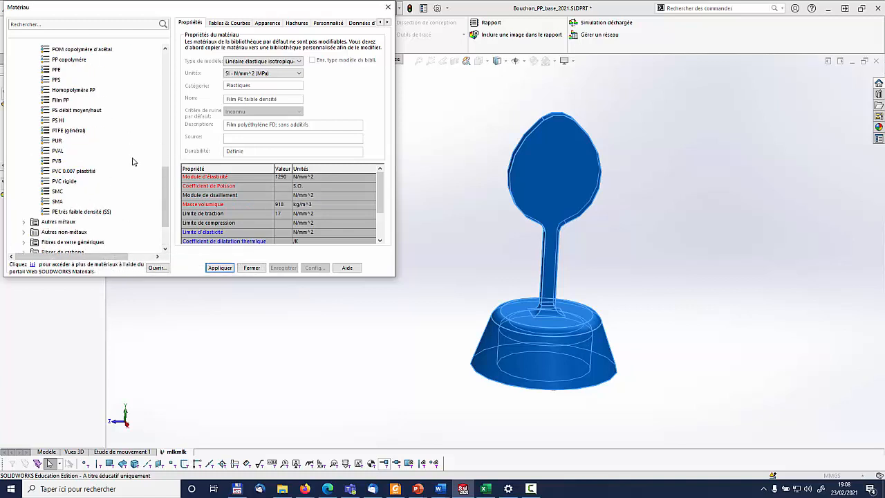
pyautogui.click(220, 267)
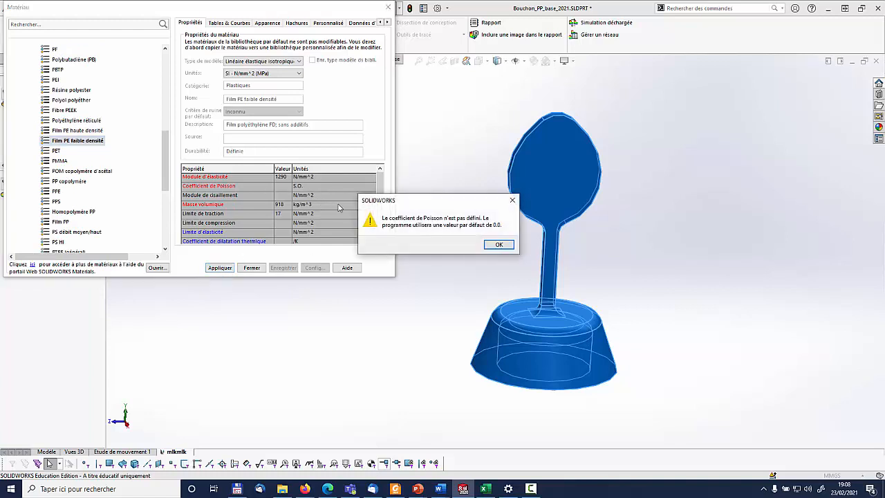
pyautogui.click(500, 245)
pyautogui.click(252, 267)
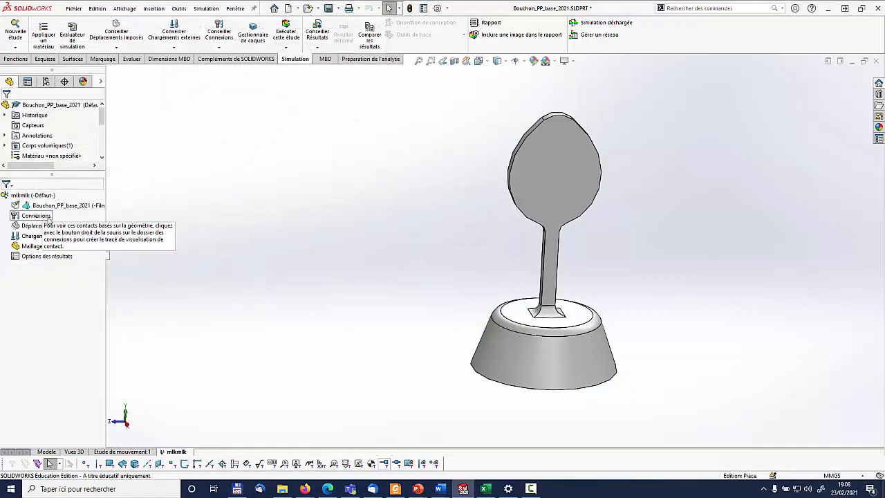
# Add a fixed geometry restraint on the inner cylindrical face of the stopper's base
pyautogui.click(41, 217)
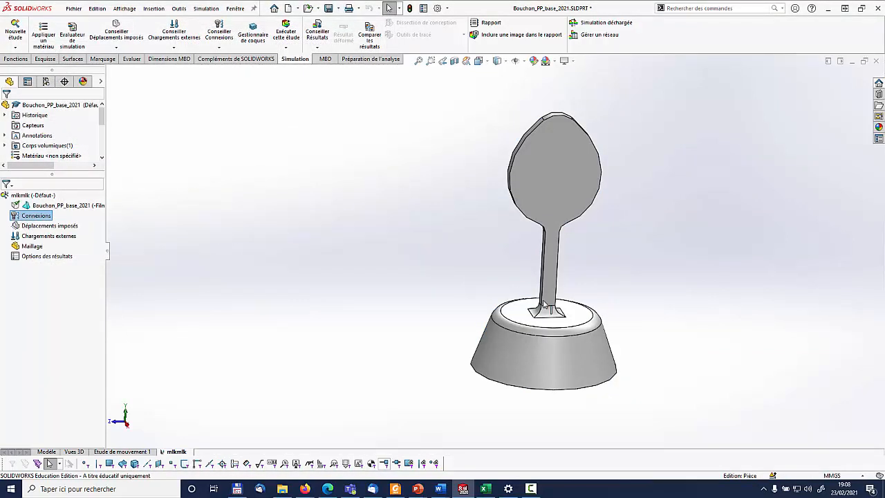
pyautogui.rightClick(43, 227)
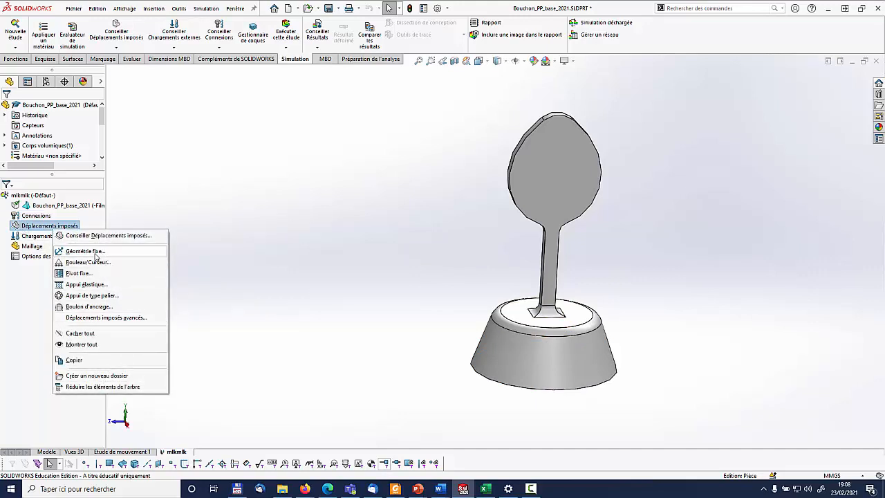
pyautogui.click(85, 254)
pyautogui.moveTo(567, 355); pyautogui.dragTo(557, 224, button='middle')
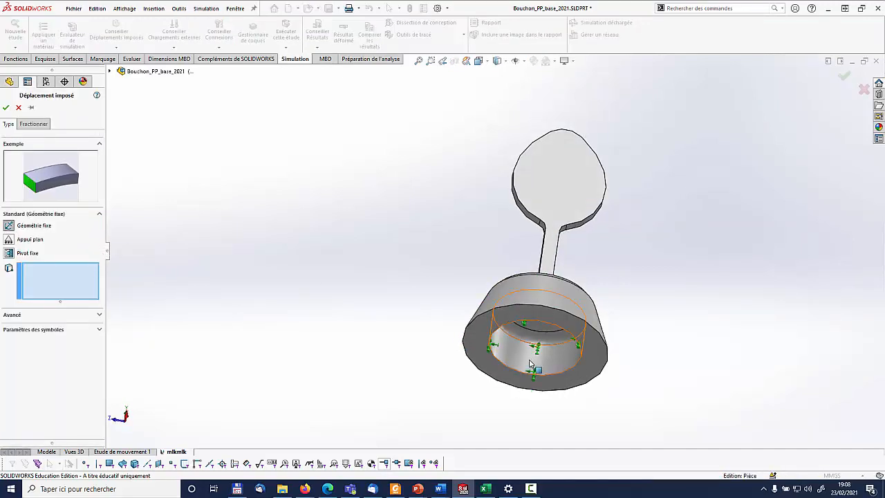
pyautogui.click(530, 365)
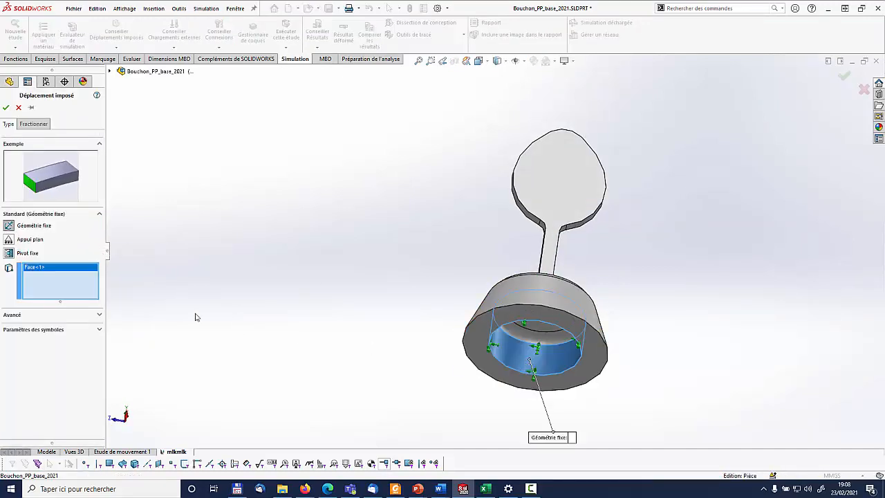
pyautogui.click(6, 108)
pyautogui.moveTo(605, 228); pyautogui.dragTo(591, 270, button='middle')
# Consult the mechanical loading to study in the Word document TP_Bouchon_goutez_ardeche_2020-2021.docx, and return to the SOLIDWORKS study
pyautogui.moveTo(444, 492)
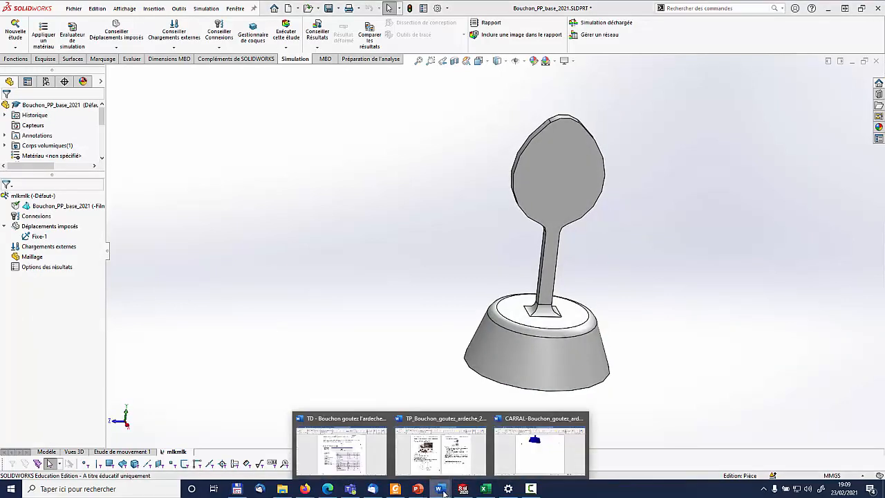
pyautogui.click(449, 462)
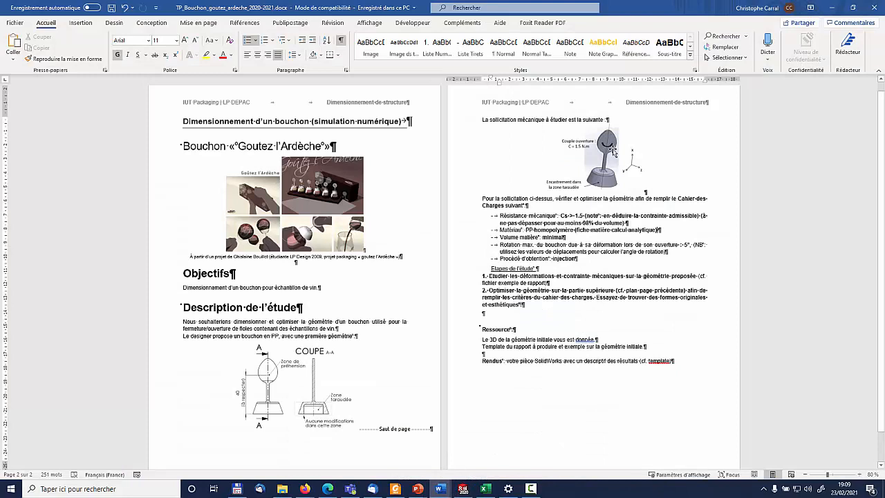
pyautogui.click(463, 489)
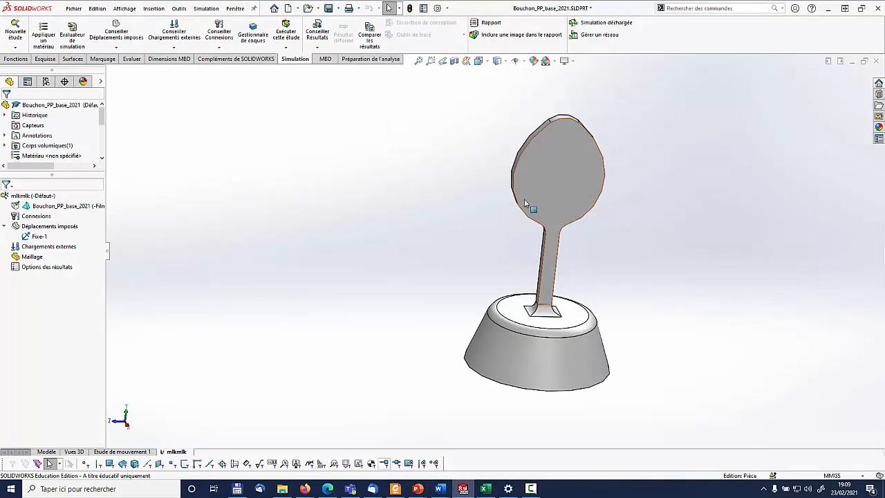
pyautogui.moveTo(554, 151); pyautogui.dragTo(526, 181, button='middle')
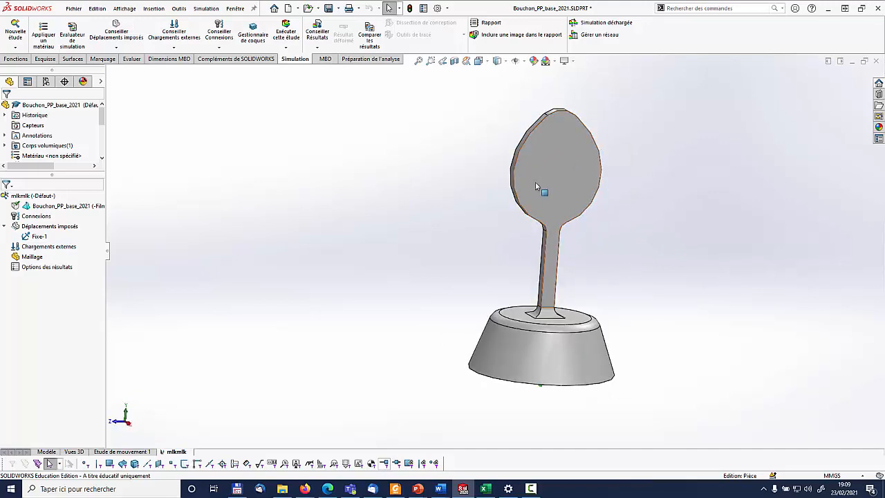
# In the model, sketch a horizontal line about 29.7 mm long on Plan de droite, crossing the lower part of the oval head
pyautogui.click(46, 453)
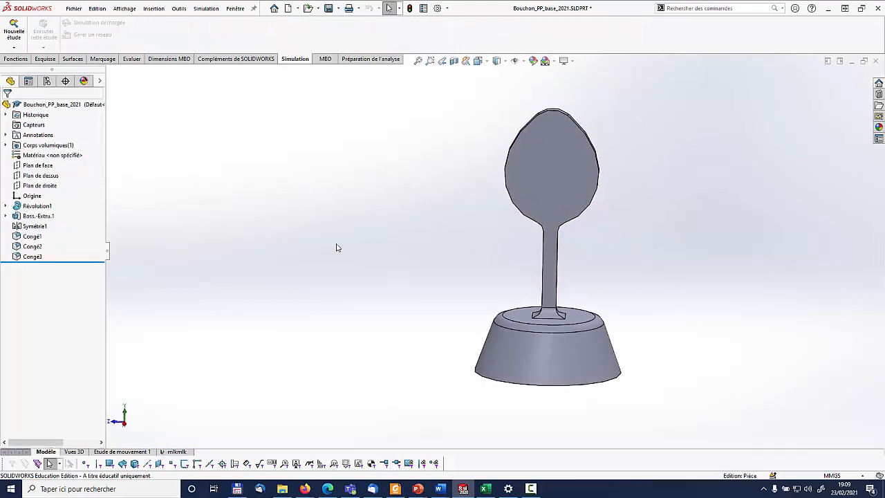
pyautogui.click(40, 187)
pyautogui.moveTo(517, 200); pyautogui.dragTo(547, 211, button='middle')
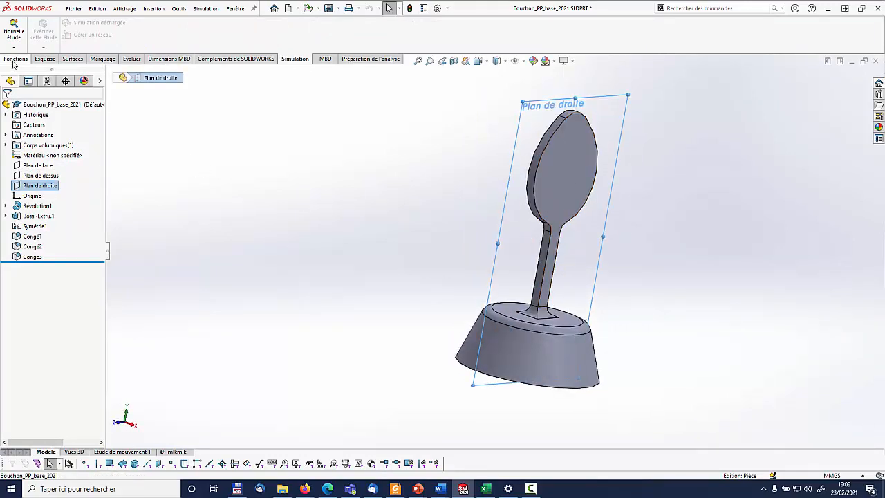
pyautogui.click(45, 59)
pyautogui.click(15, 32)
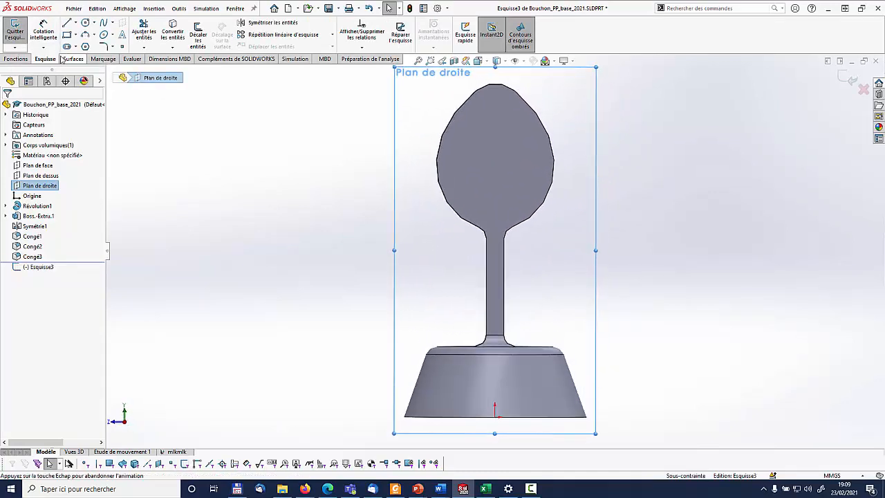
pyautogui.click(66, 23)
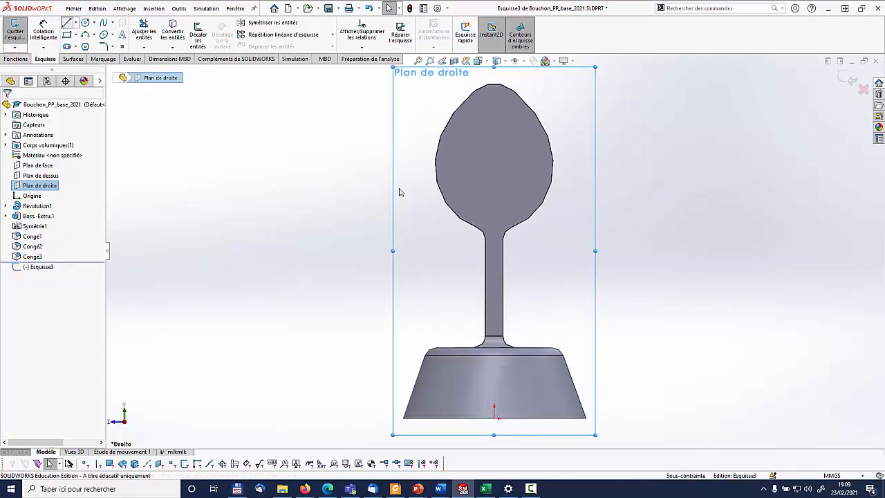
pyautogui.click(418, 203)
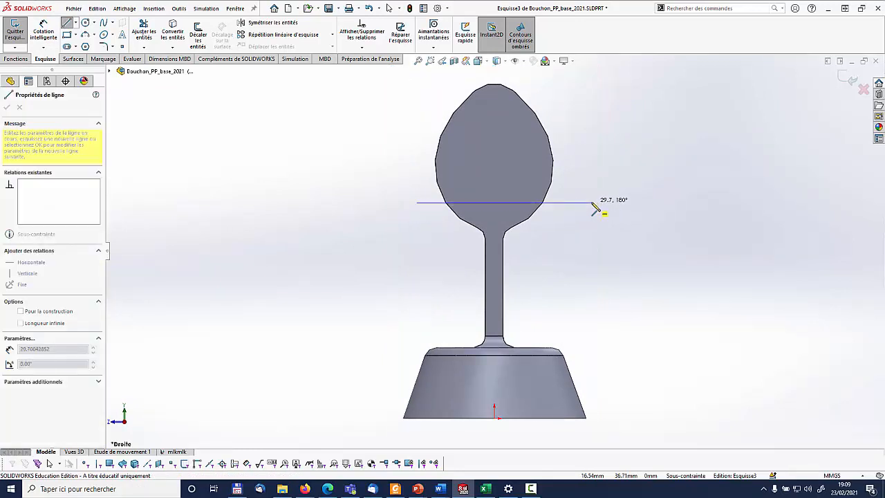
pyautogui.click(592, 203)
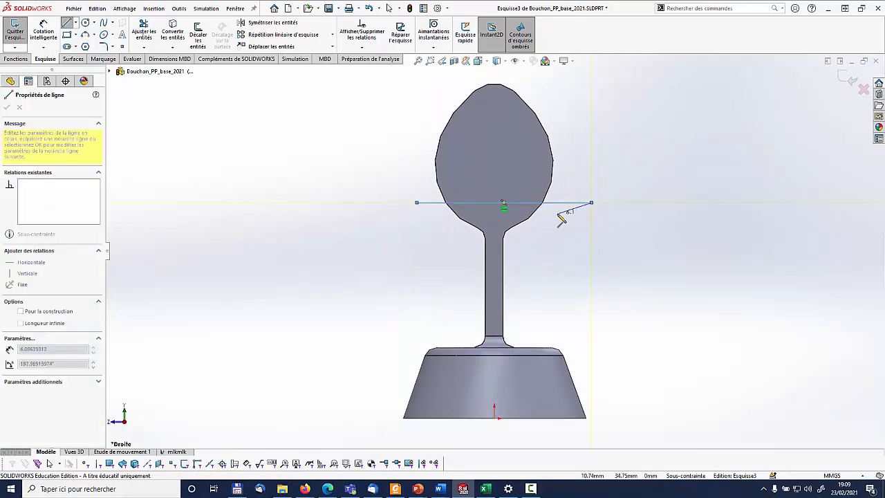
pyautogui.press('Escape')
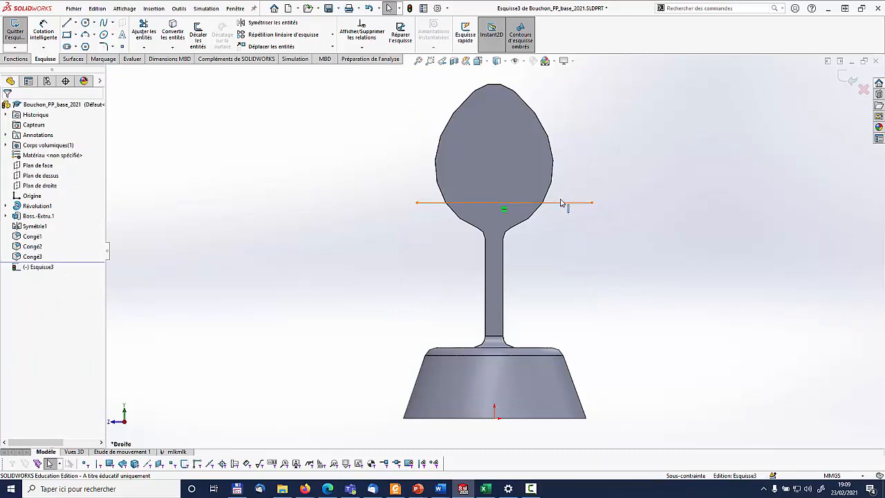
pyautogui.moveTo(563, 202); pyautogui.dragTo(561, 206)
pyautogui.click(851, 79)
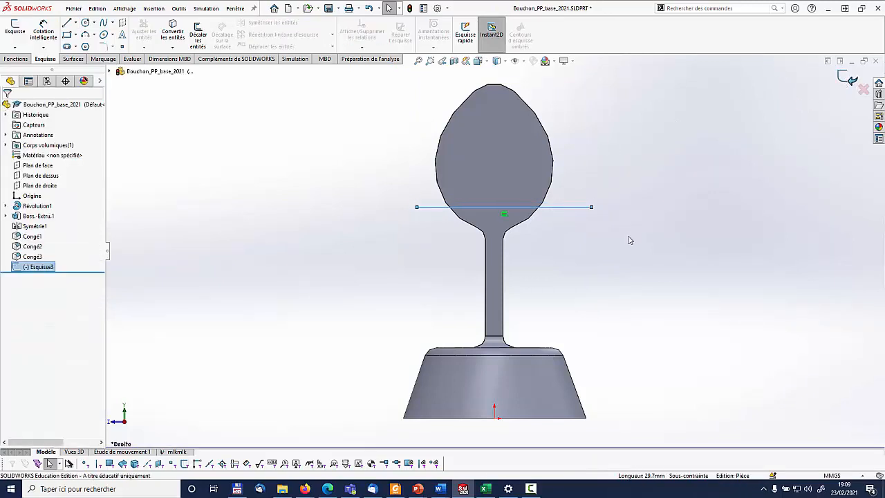
# Create a projected split line from the horizontal line sketch across both large flat faces of the oval head
pyautogui.click(15, 59)
pyautogui.click(500, 46)
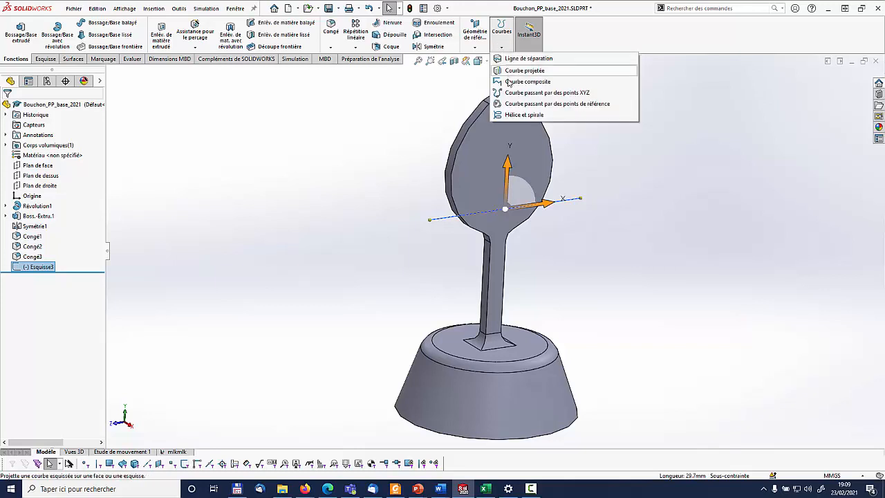
pyautogui.click(522, 60)
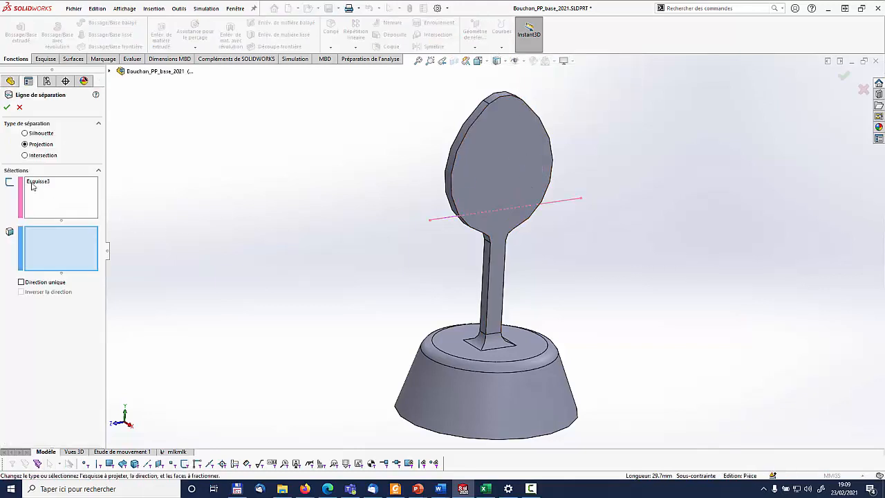
pyautogui.click(53, 181)
pyautogui.click(63, 260)
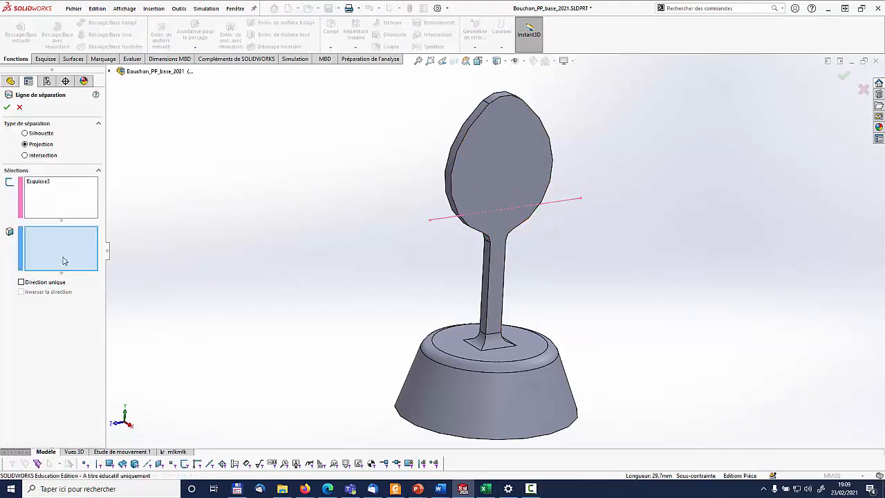
pyautogui.click(517, 167)
pyautogui.moveTo(516, 167); pyautogui.dragTo(484, 208, button='middle')
pyautogui.click(574, 172)
pyautogui.click(7, 108)
# Inspect the split on both sides of the head, consult the opening torque in the Word document TP_Bouchon_goutez_ardeche_2020-2021.docx, and return to SOLIDWORKS
pyautogui.moveTo(618, 263); pyautogui.dragTo(624, 223, button='middle')
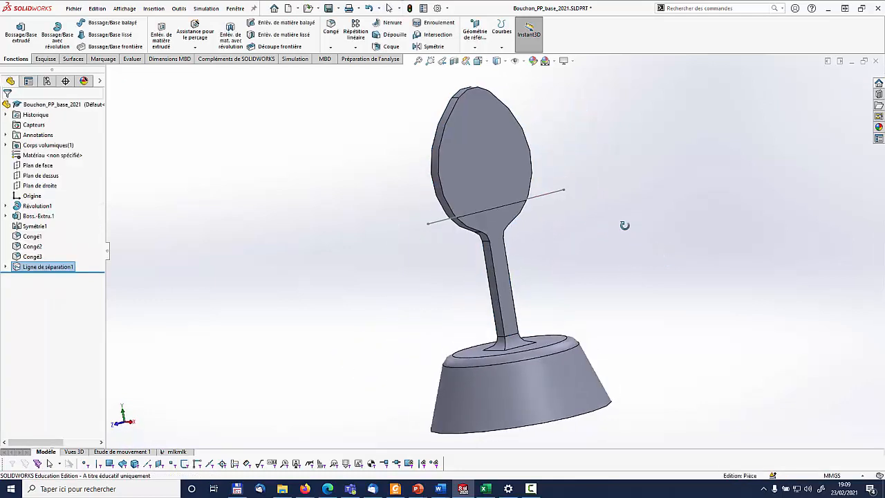
pyautogui.click(467, 140)
pyautogui.moveTo(602, 267); pyautogui.dragTo(581, 199, button='middle')
pyautogui.moveTo(652, 249); pyautogui.dragTo(763, 289, button='middle')
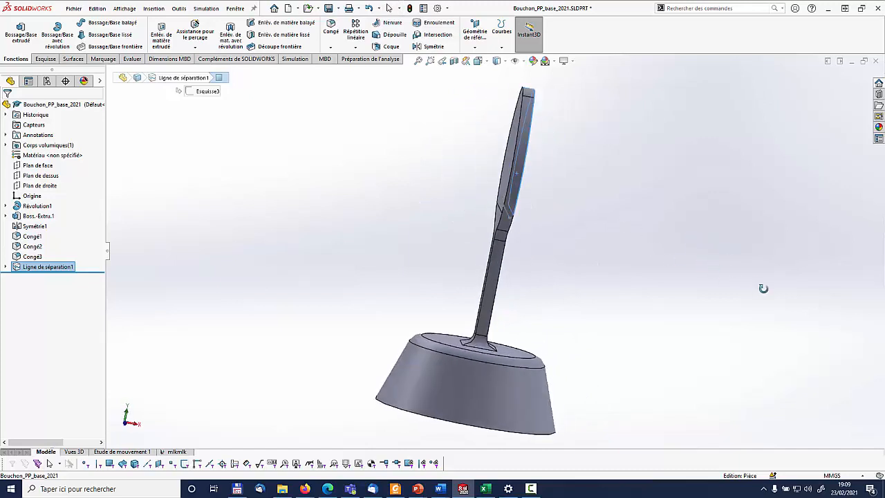
pyautogui.click(708, 259)
pyautogui.moveTo(707, 259); pyautogui.dragTo(598, 276, button='middle')
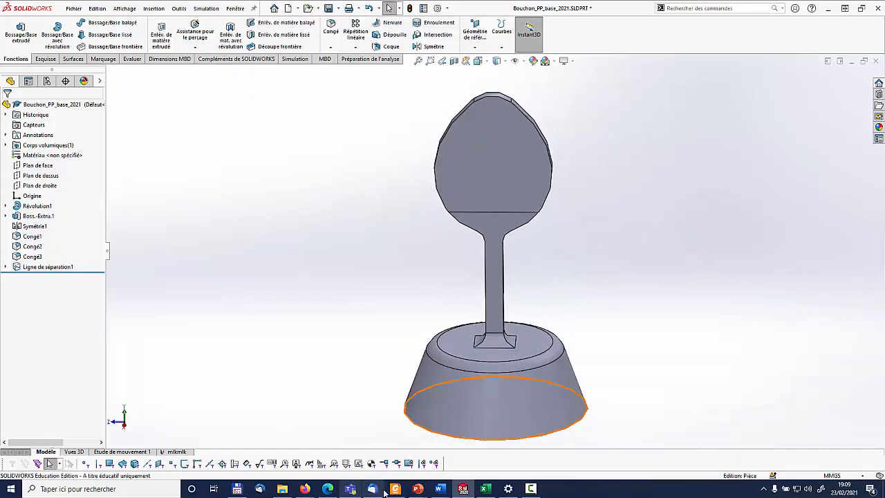
pyautogui.moveTo(444, 493)
pyautogui.click(426, 471)
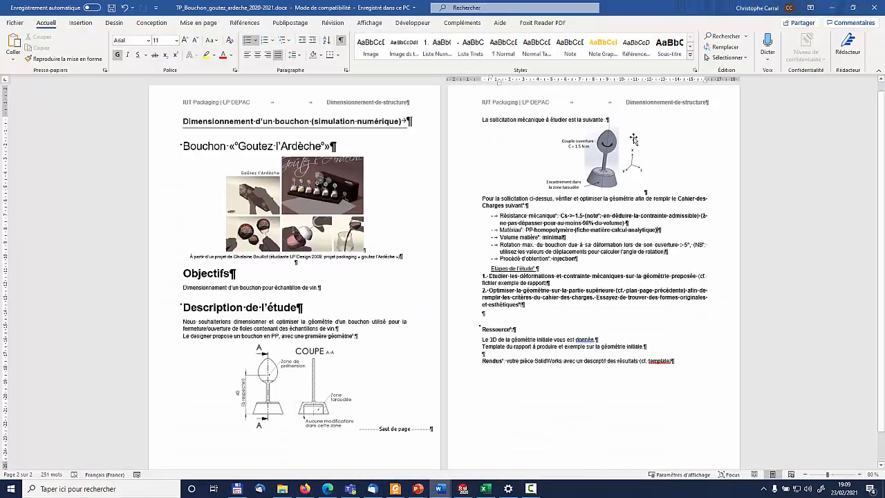
pyautogui.click(463, 490)
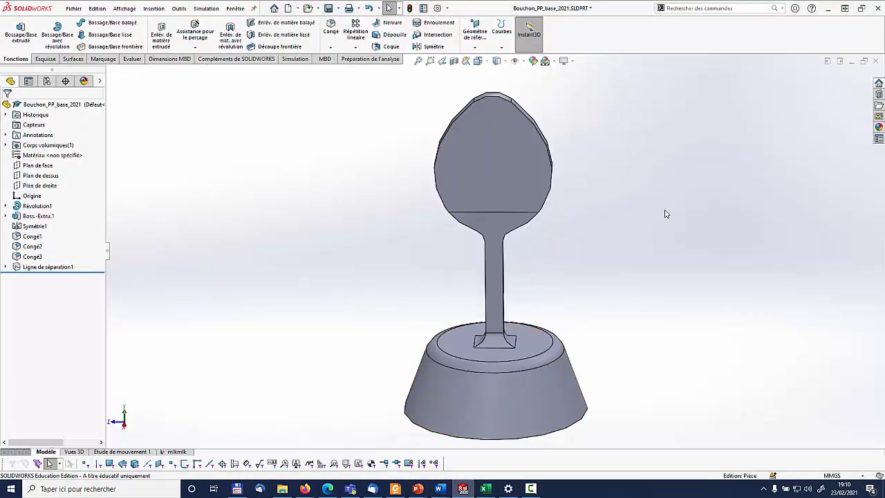
# Create a vertical reference axis through the stopper at the intersection of Plan de face and Plan de droite
pyautogui.moveTo(667, 213); pyautogui.dragTo(585, 270, button='middle')
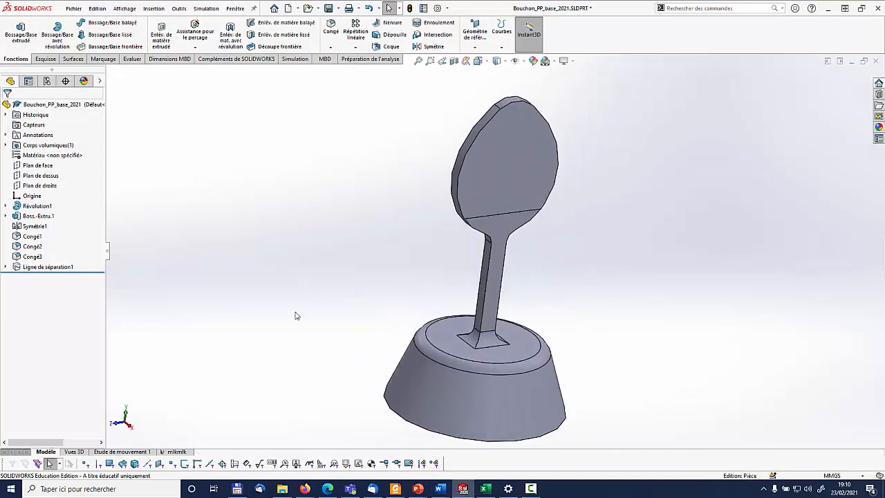
pyautogui.click(475, 35)
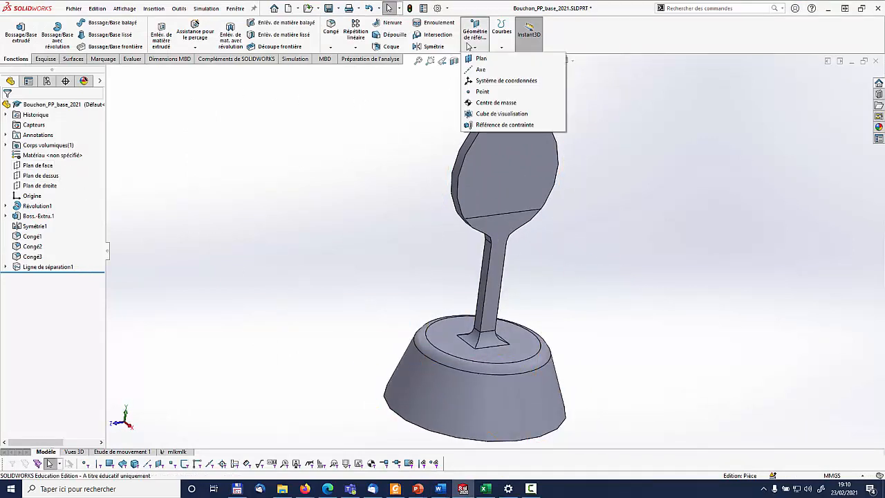
pyautogui.click(488, 72)
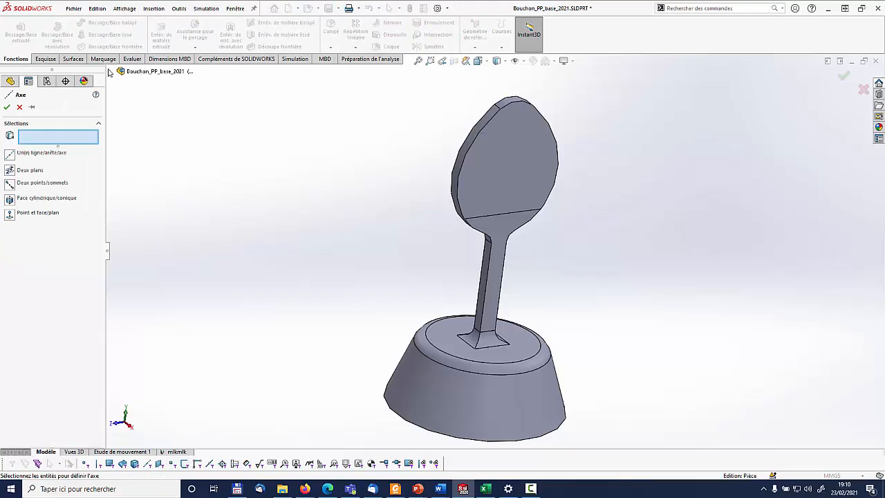
pyautogui.click(109, 71)
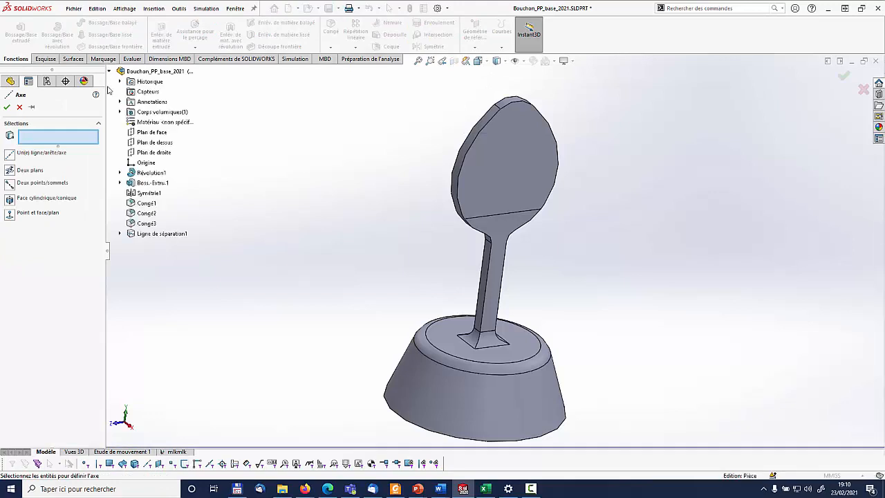
pyautogui.click(152, 132)
pyautogui.click(154, 152)
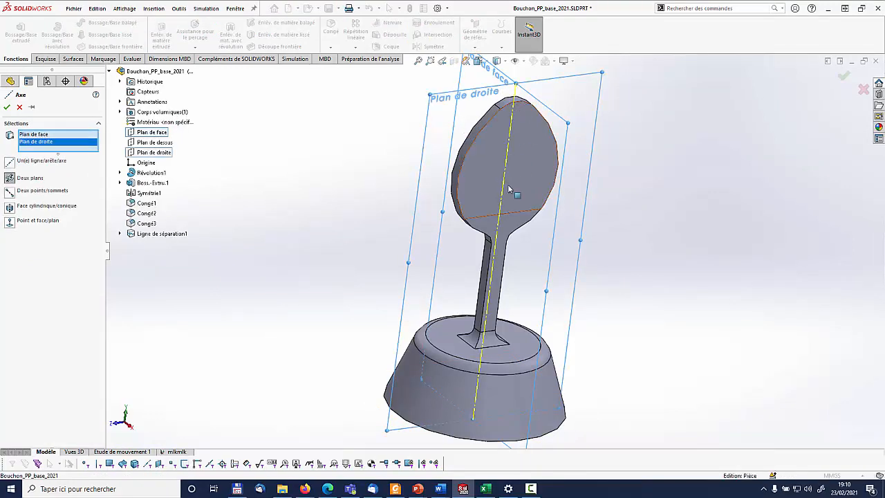
pyautogui.click(6, 107)
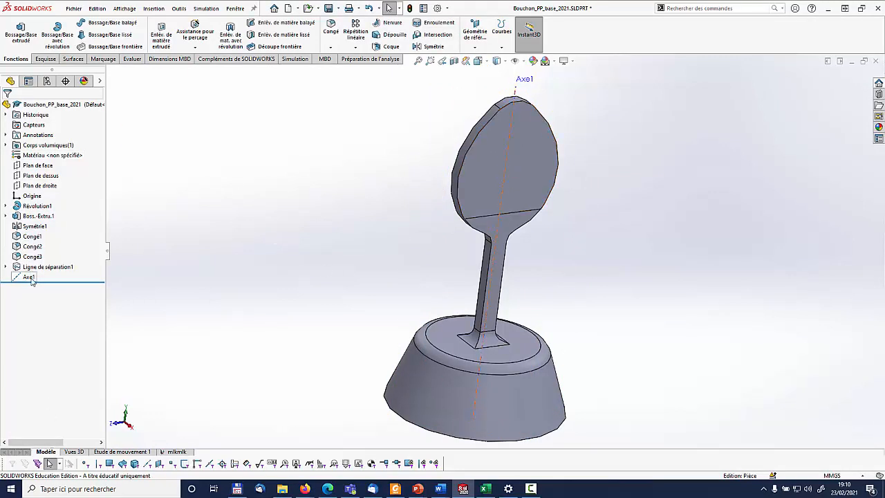
# In study mlkmlk, define a torque load on the two upper split faces of the head, with the central axis as reference
pyautogui.click(174, 451)
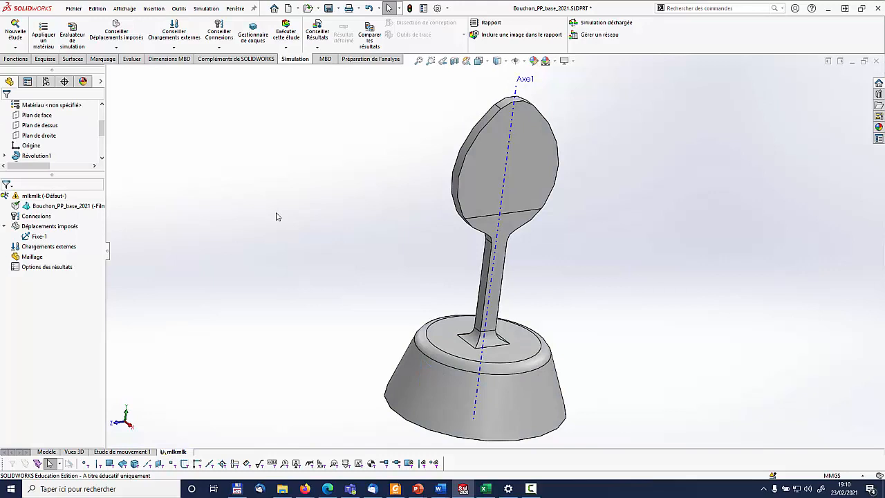
pyautogui.rightClick(47, 247)
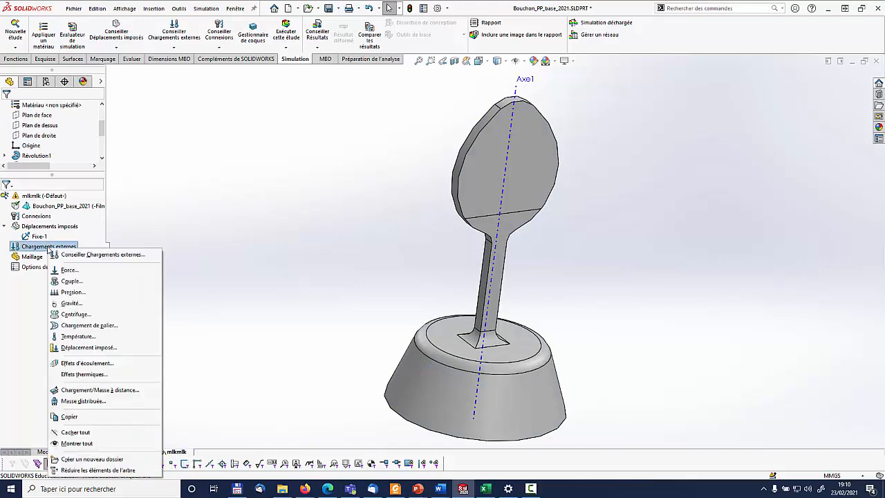
pyautogui.click(85, 282)
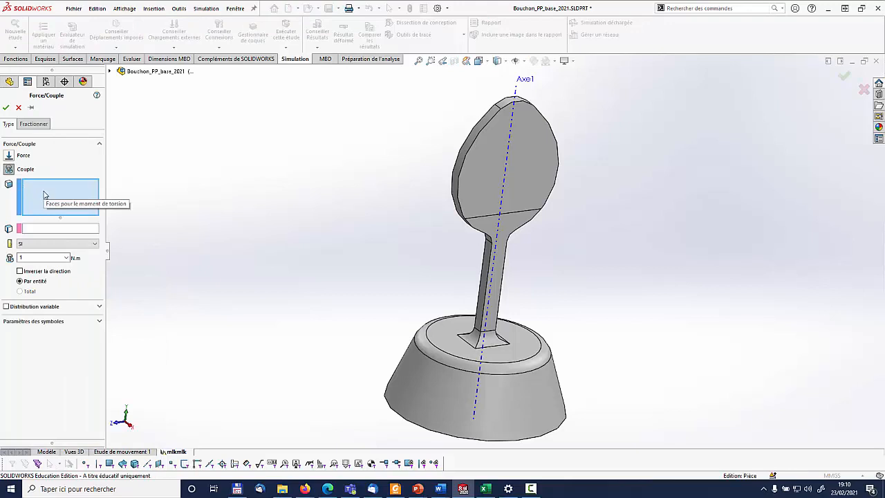
pyautogui.click(484, 170)
pyautogui.moveTo(486, 172); pyautogui.dragTo(547, 243, button='middle')
pyautogui.click(530, 138)
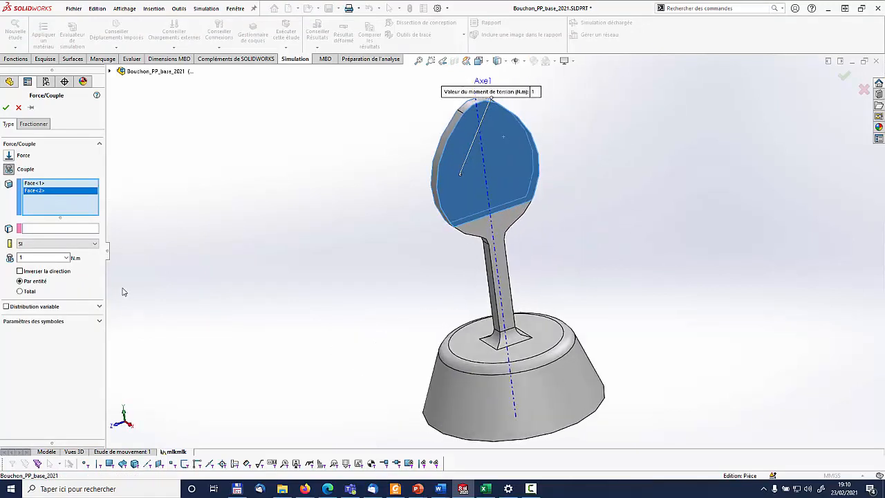
pyautogui.click(48, 228)
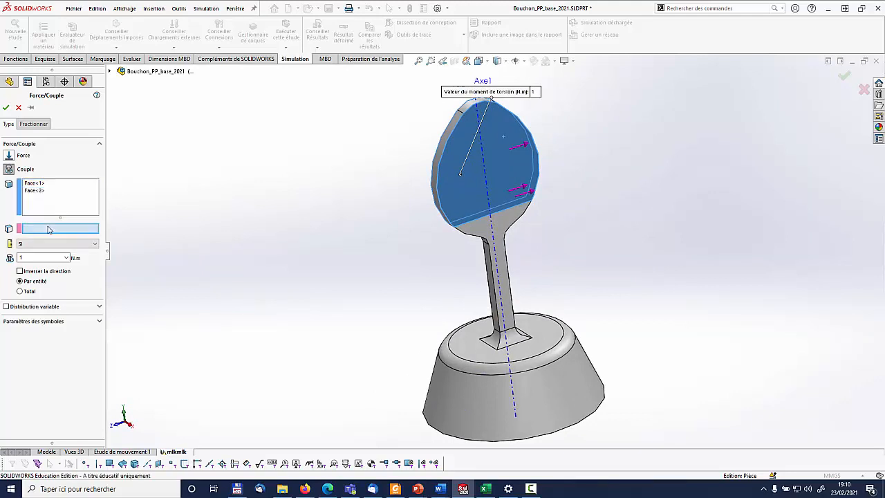
pyautogui.click(504, 266)
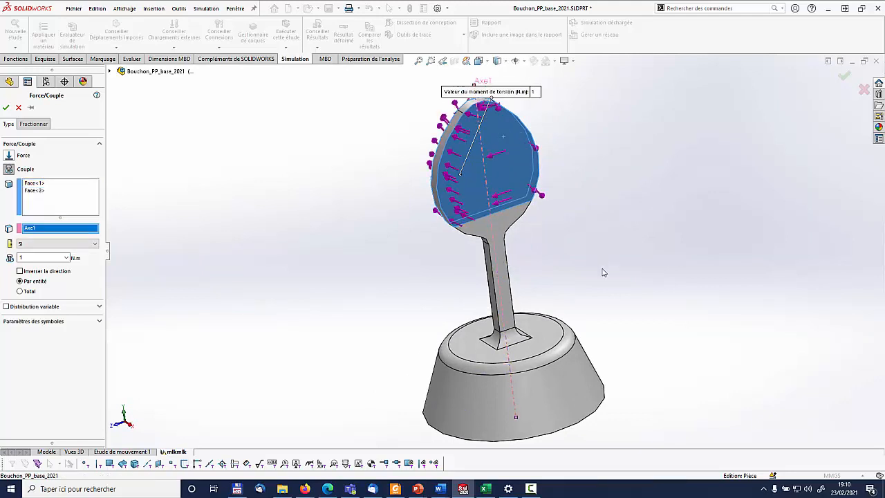
# Set the torque to 1.5 N.m as a total value, reverse its direction and validate the load
pyautogui.moveTo(602, 270)
pyautogui.mouseDown(button='middle')
pyautogui.moveTo(624, 250)
pyautogui.moveTo(583, 196)
pyautogui.moveTo(553, 228)
pyautogui.moveTo(520, 306)
pyautogui.moveTo(530, 300)
pyautogui.moveTo(580, 339)
pyautogui.mouseUp(button='middle')
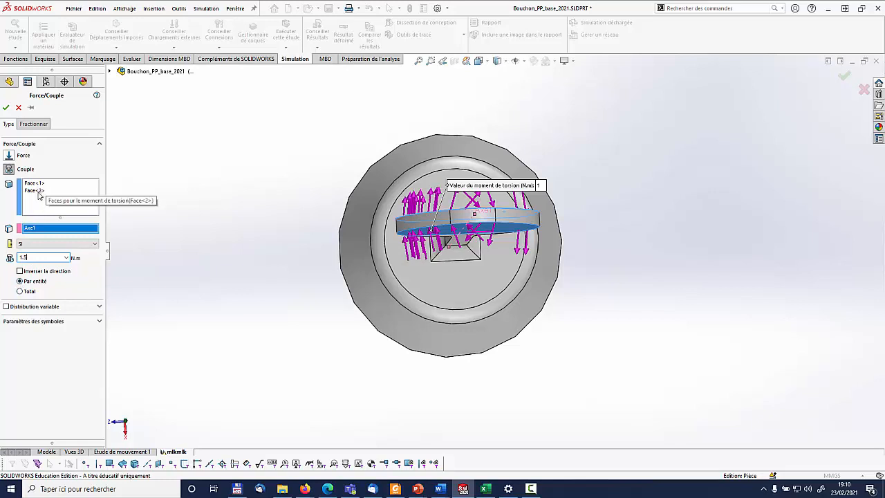
pyautogui.click(21, 291)
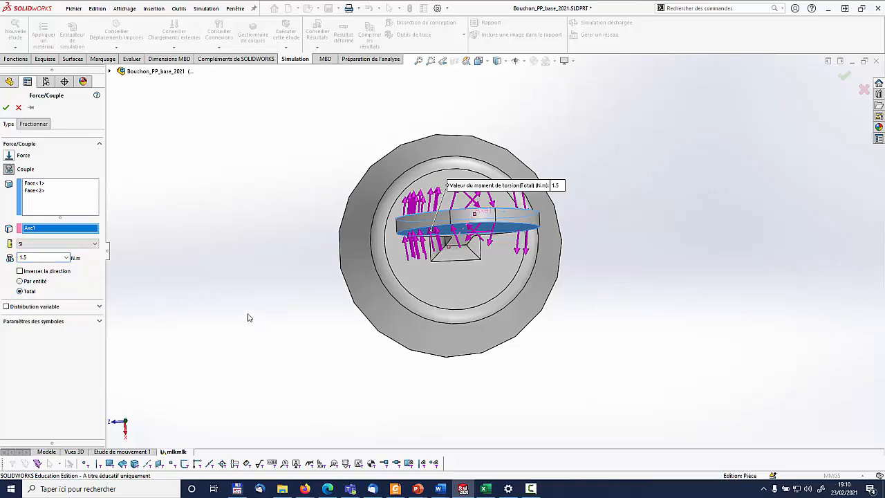
pyautogui.moveTo(532, 343); pyautogui.dragTo(684, 271, button='middle')
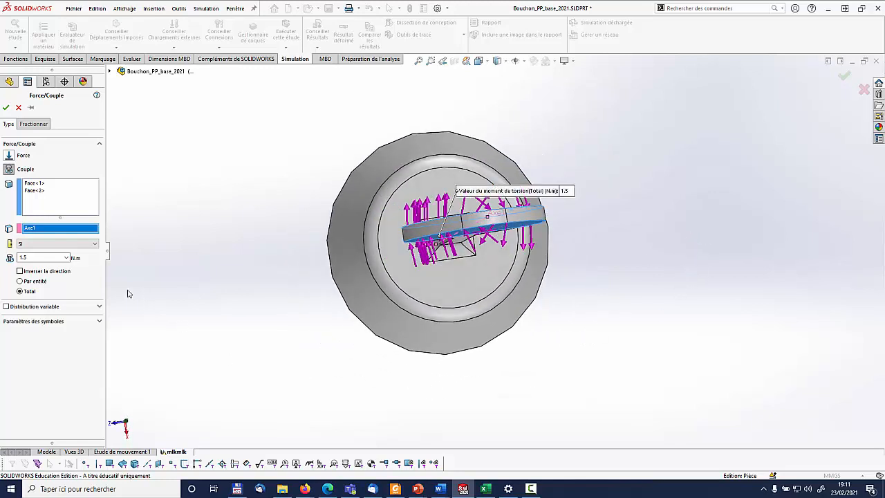
pyautogui.click(20, 271)
pyautogui.moveTo(553, 282); pyautogui.dragTo(636, 251, button='middle')
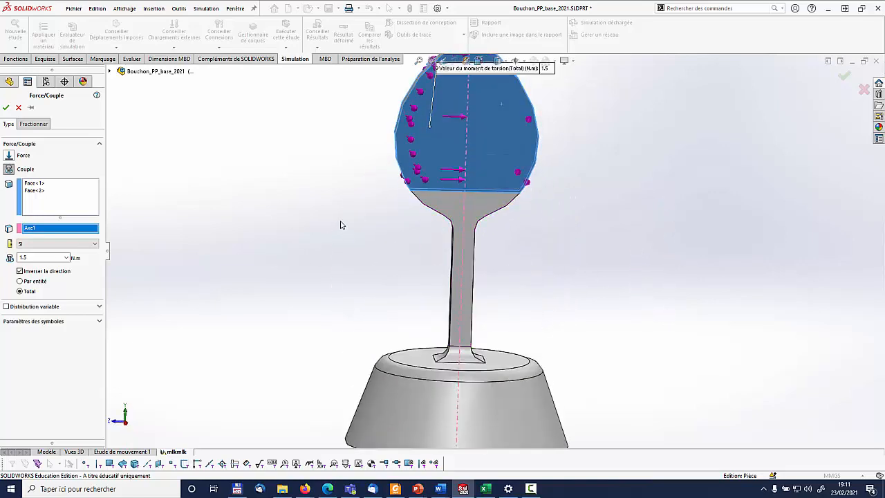
pyautogui.moveTo(340, 223); pyautogui.dragTo(467, 275, button='middle')
pyautogui.scroll(2, 626, 253)
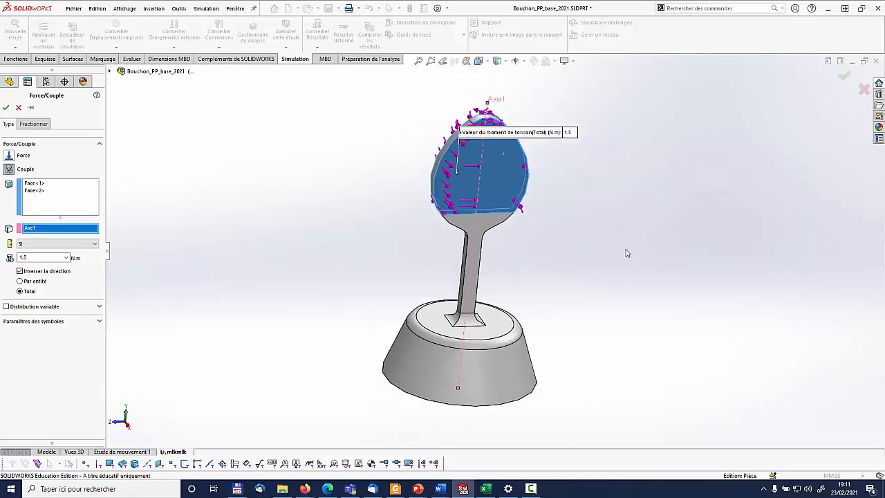
pyautogui.click(843, 76)
# Start creating the study's mesh with a finer mesh density and enable the standard mesh parameters
pyautogui.moveTo(538, 254); pyautogui.dragTo(254, 295, button='middle')
pyautogui.rightClick(20, 271)
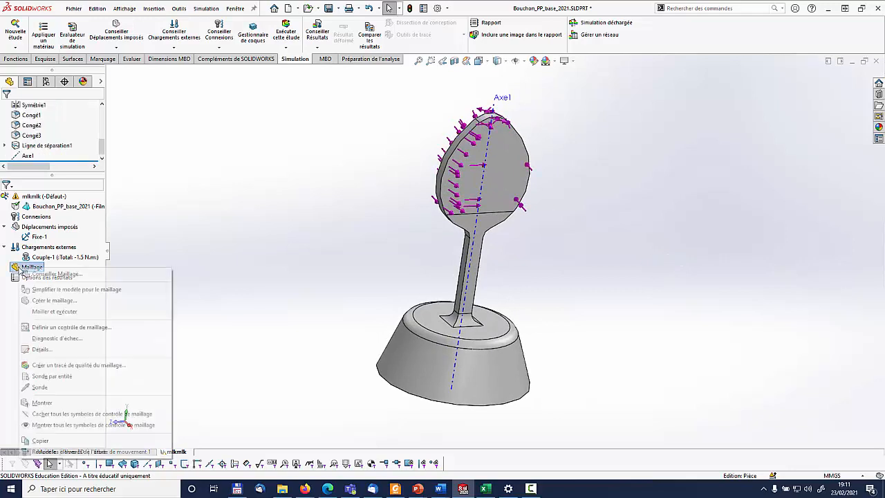
pyautogui.click(66, 301)
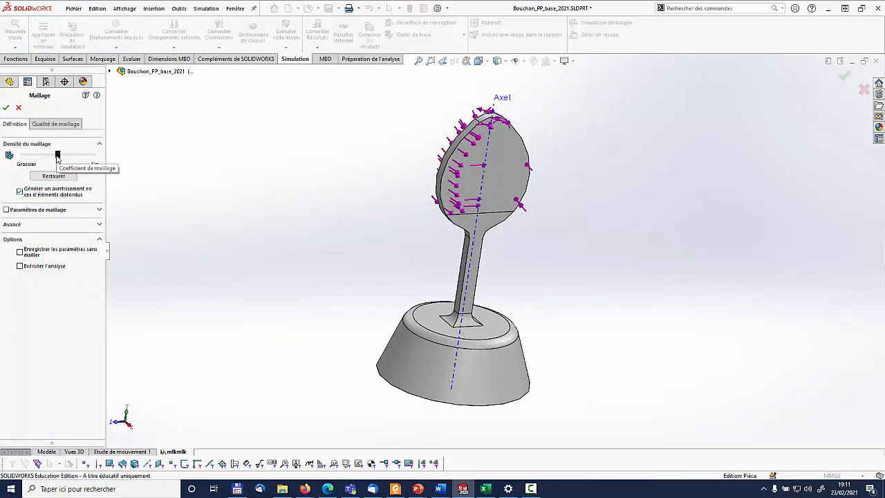
pyautogui.click(65, 154)
pyautogui.click(72, 159)
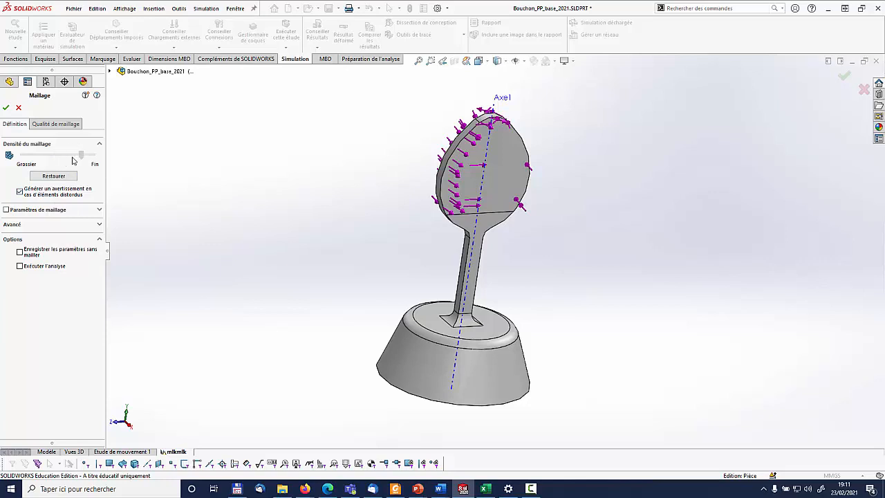
pyautogui.click(100, 211)
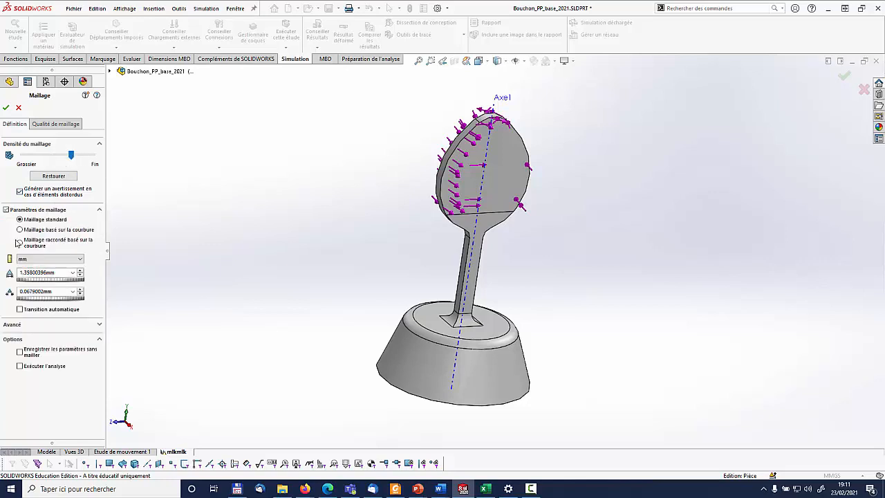
# Set the global element size to 1 mm, keep the 0.05 mm tolerance and generate the standard mesh
pyautogui.doubleClick(29, 274)
pyautogui.moveTo(473, 276); pyautogui.dragTo(554, 294, button='middle')
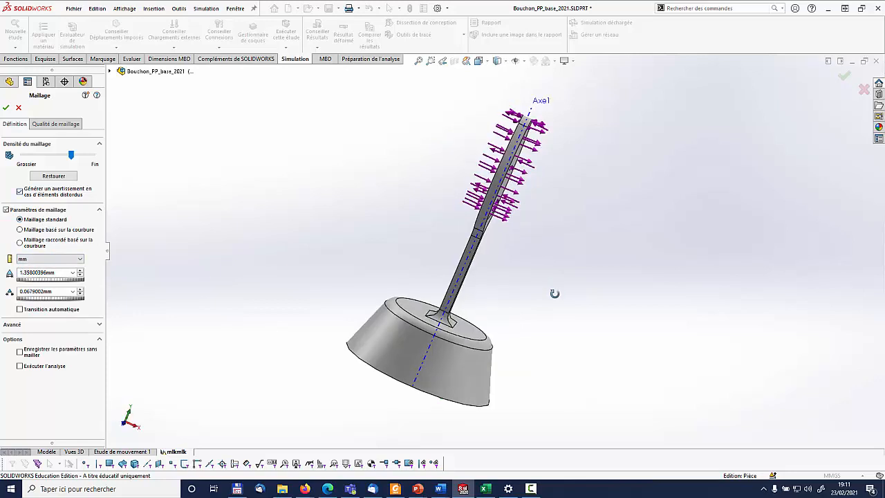
pyautogui.moveTo(509, 265); pyautogui.dragTo(405, 291, button='middle')
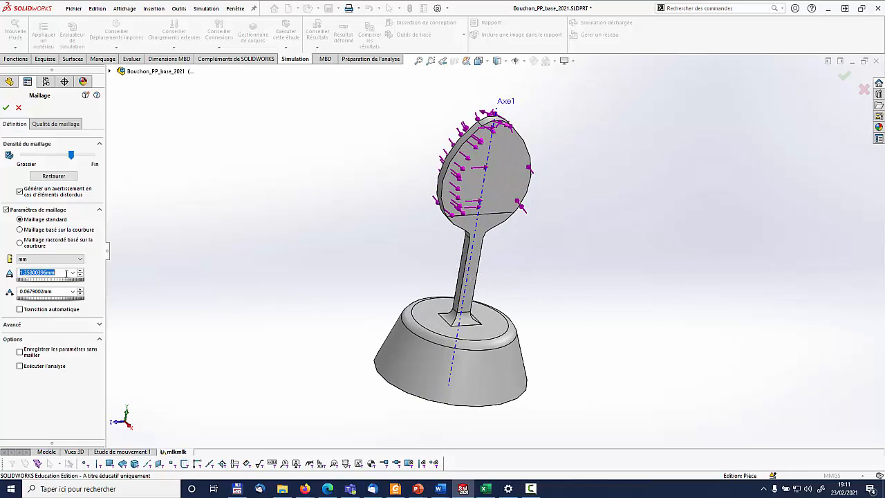
pyautogui.write('1')
pyautogui.doubleClick(57, 291)
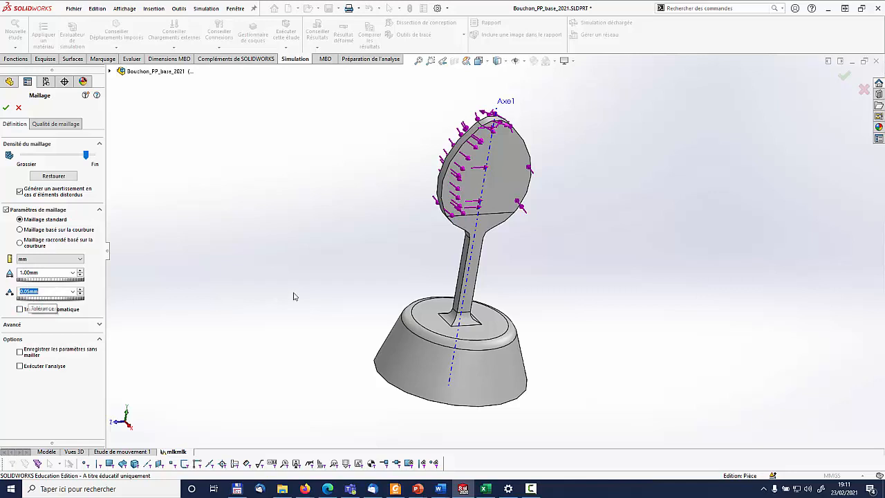
pyautogui.moveTo(495, 277)
pyautogui.mouseDown(button='middle')
pyautogui.moveTo(510, 276)
pyautogui.moveTo(482, 274)
pyautogui.mouseUp(button='middle')
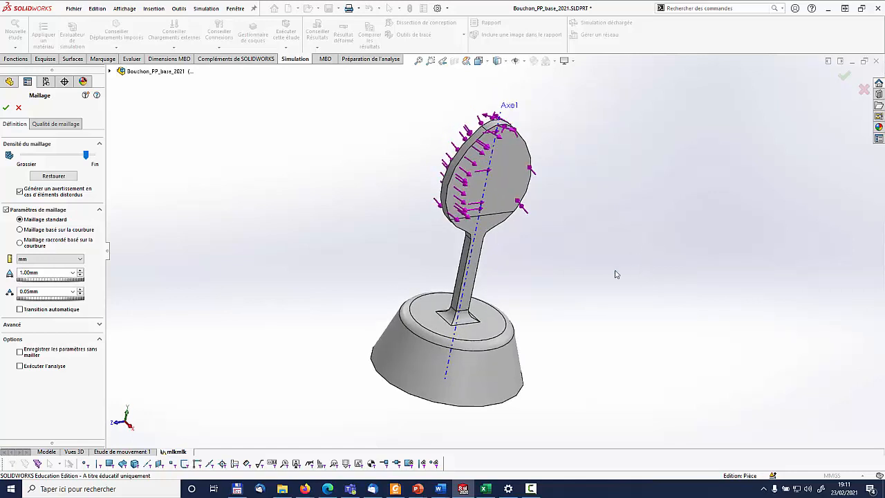
pyautogui.click(6, 107)
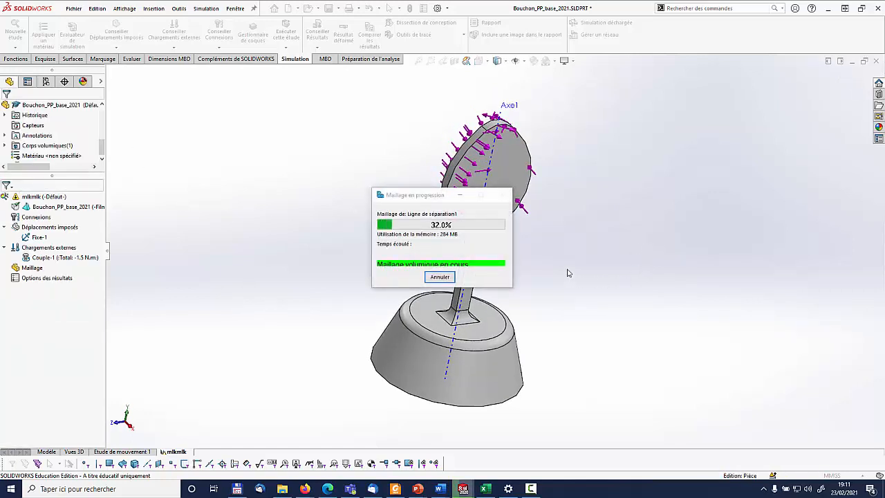
pyautogui.moveTo(518, 251); pyautogui.dragTo(505, 287, button='middle')
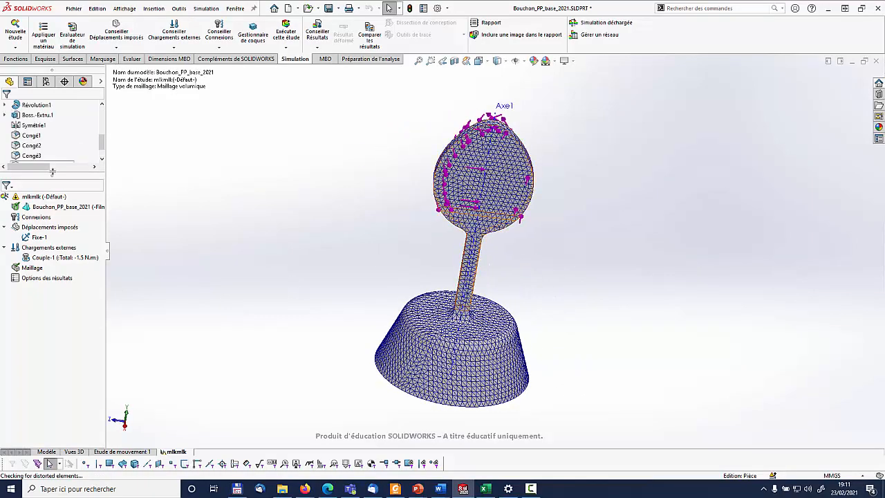
# Run the mlkmlk study, read the excessive displacements message and decline the large displacements option
pyautogui.click(295, 33)
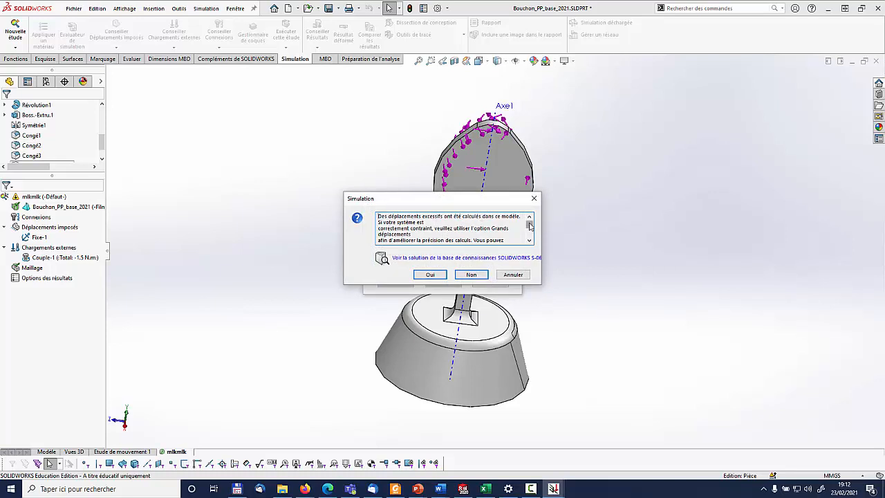
pyautogui.moveTo(530, 224); pyautogui.dragTo(477, 239)
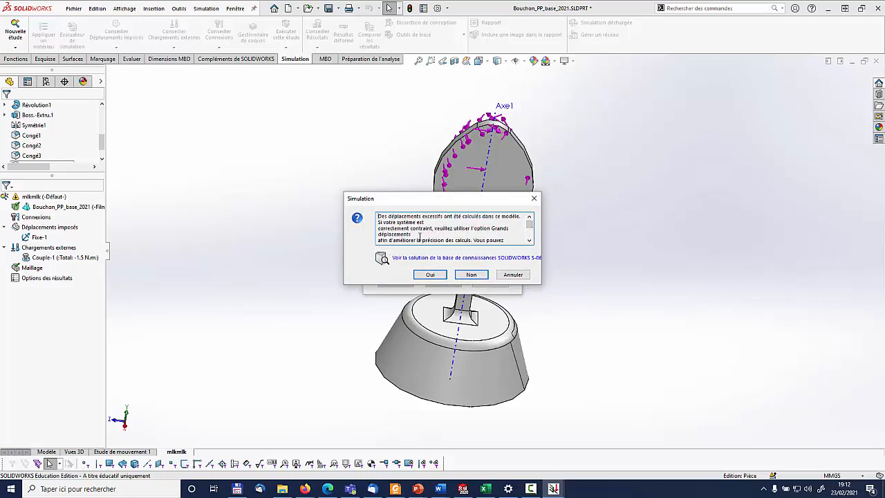
pyautogui.click(471, 275)
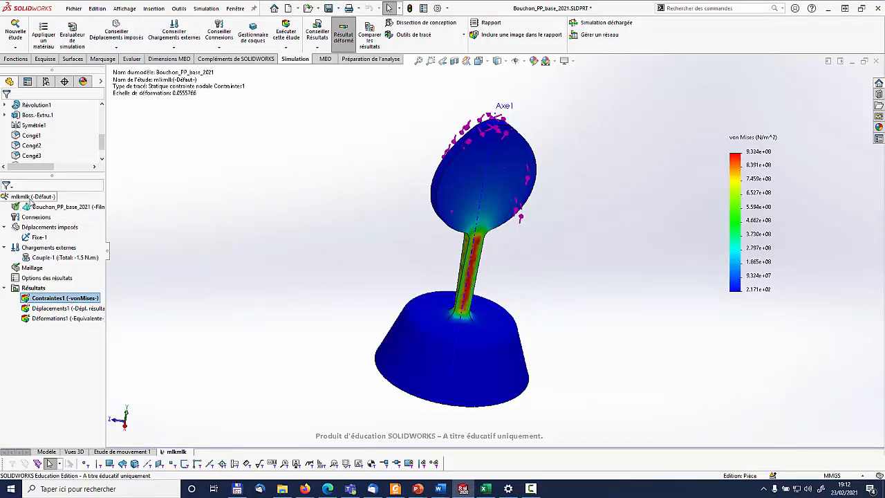
# Review the large displacements and solver options in the properties of study mlkmlk, and close them
pyautogui.rightClick(31, 198)
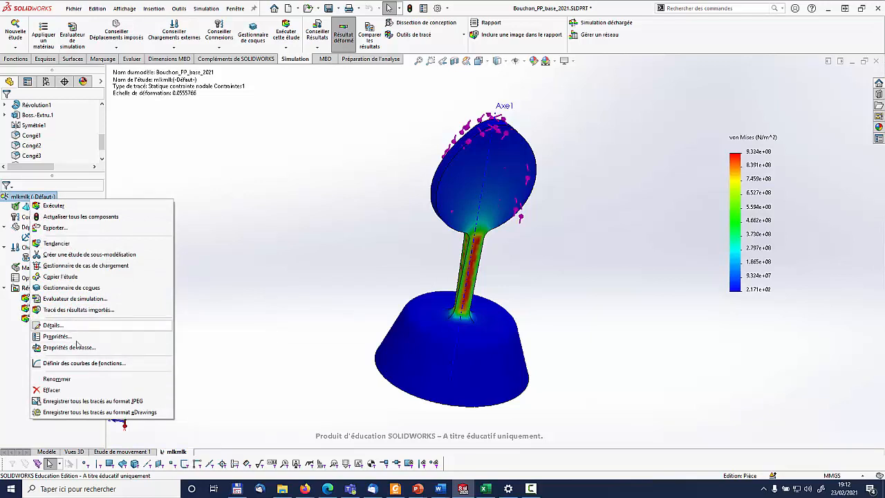
pyautogui.click(57, 336)
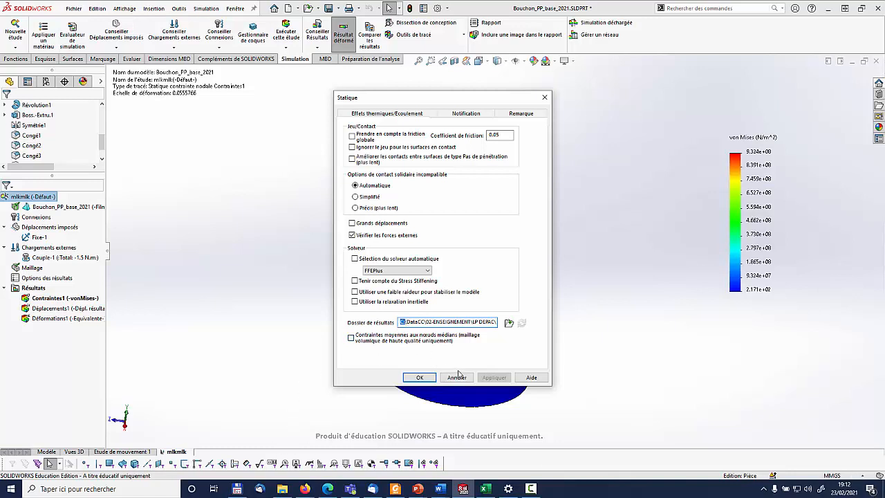
pyautogui.click(417, 377)
# Display the resultant displacement plot, the equivalent strain plot and the von Mises stress plot in turn
pyautogui.moveTo(576, 270); pyautogui.dragTo(529, 300, button='middle')
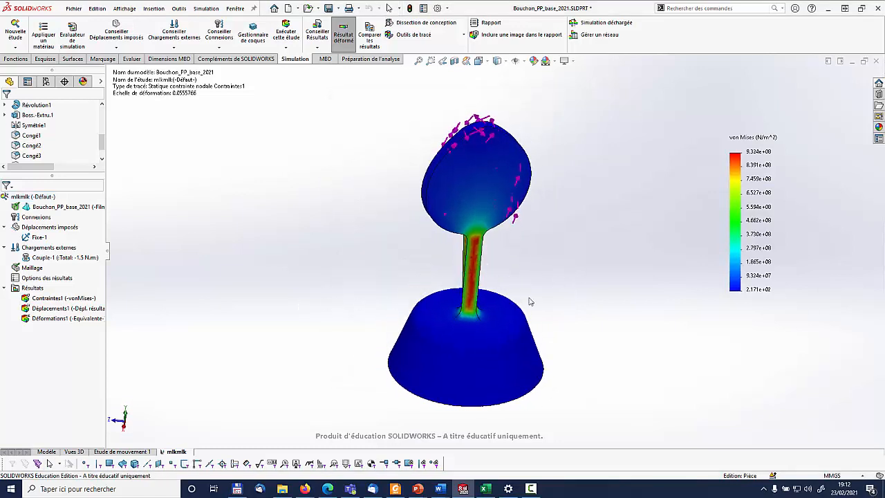
pyautogui.doubleClick(48, 308)
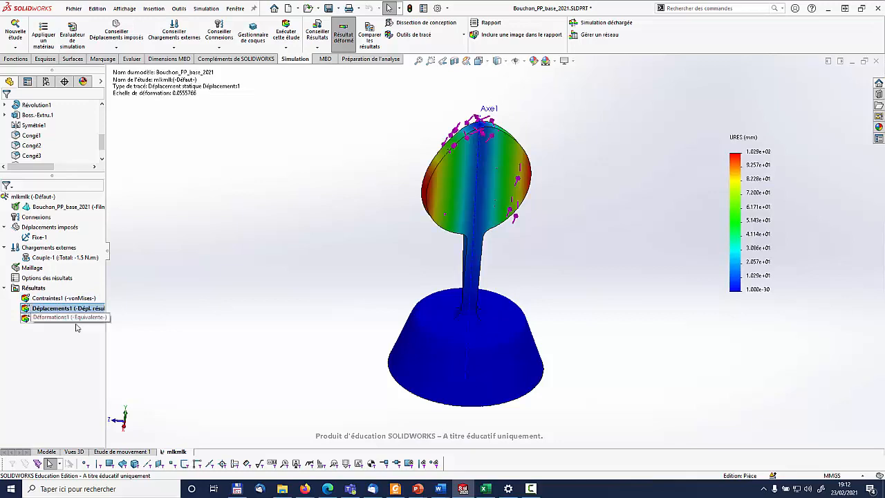
pyautogui.doubleClick(50, 319)
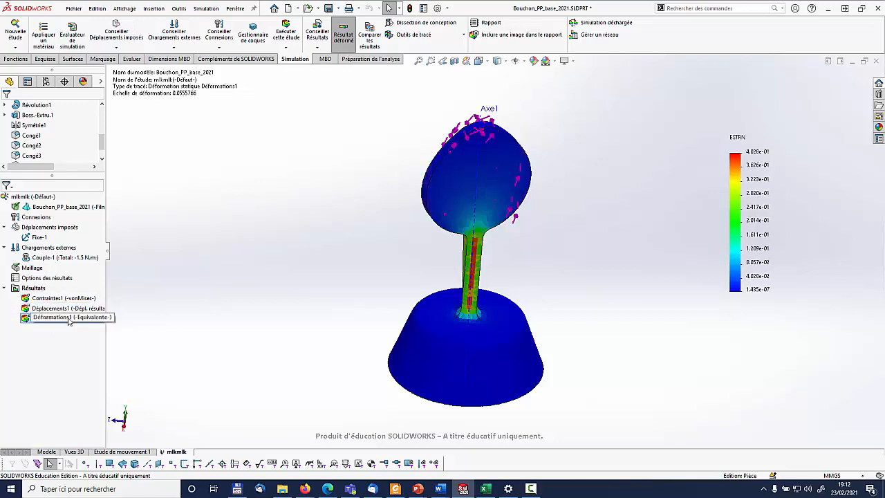
pyautogui.doubleClick(59, 299)
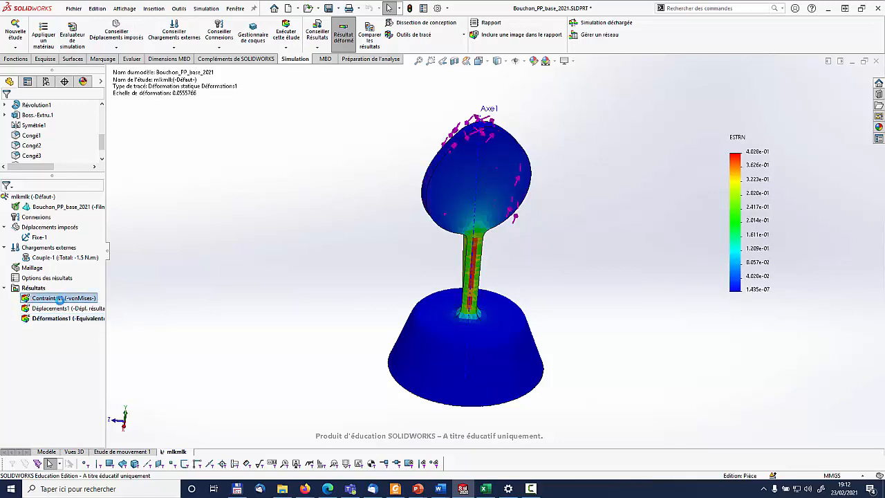
# Set the von Mises stress plot's unit to N/mm^2 (MPa), keep the automatic deformation scale and validate
pyautogui.rightClick(60, 298)
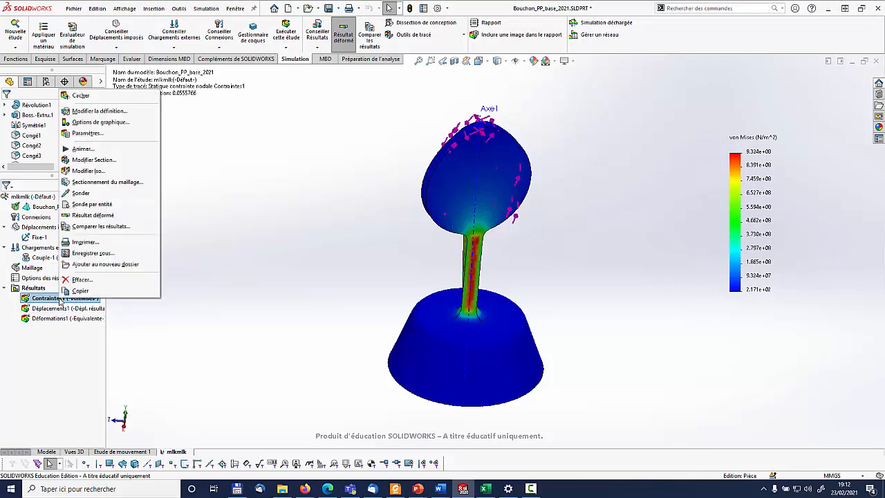
pyautogui.click(97, 112)
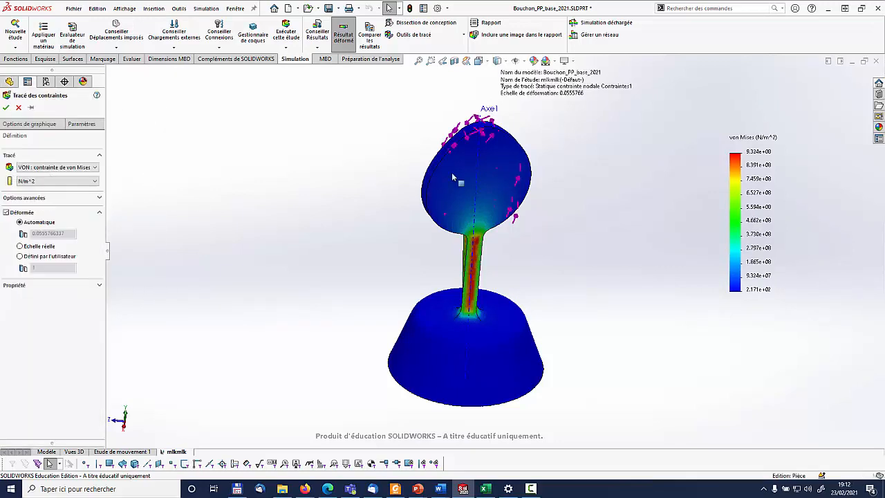
pyautogui.click(41, 184)
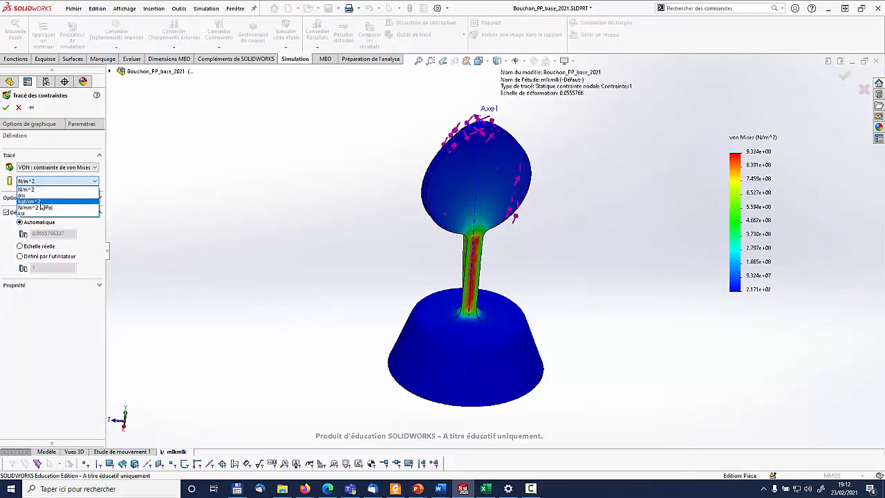
pyautogui.click(34, 199)
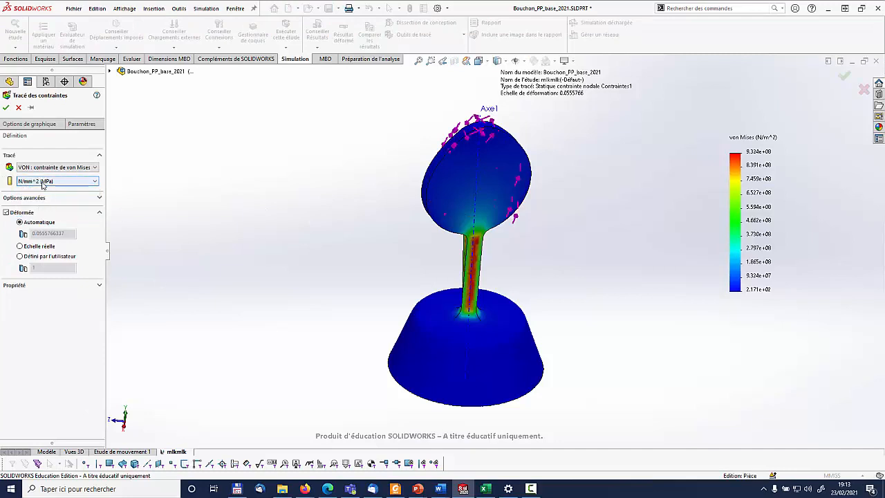
pyautogui.click(20, 257)
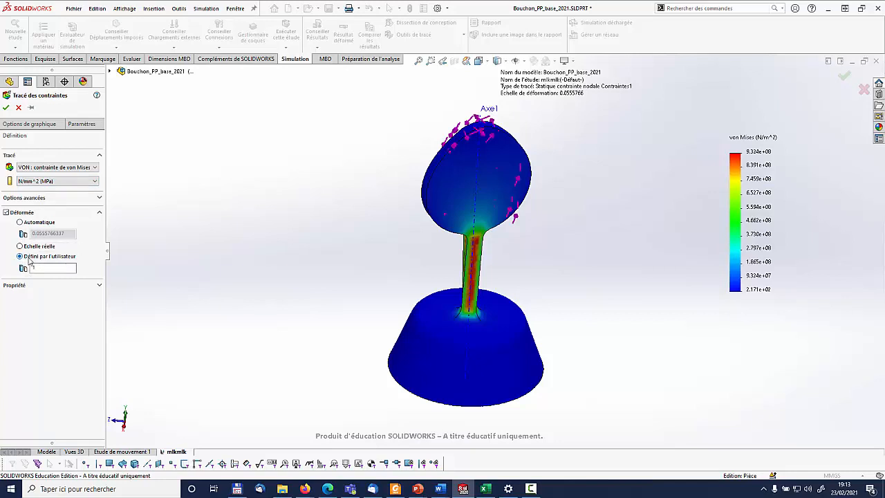
pyautogui.click(21, 224)
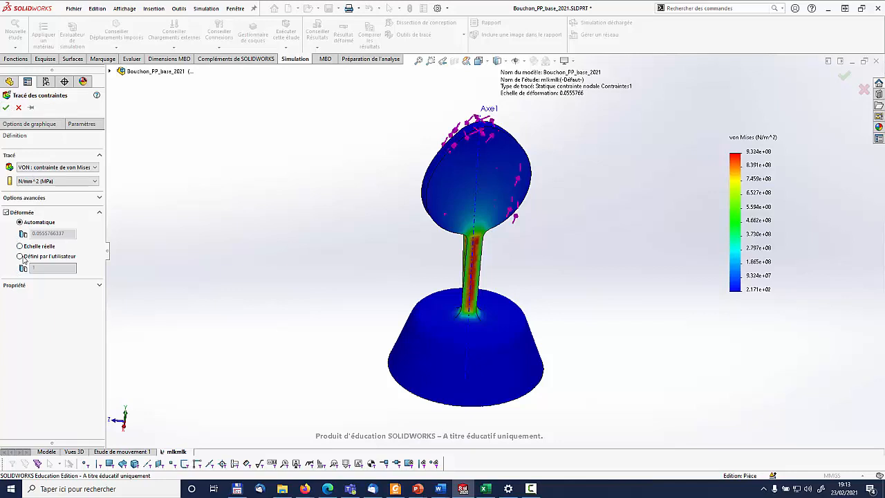
pyautogui.click(6, 109)
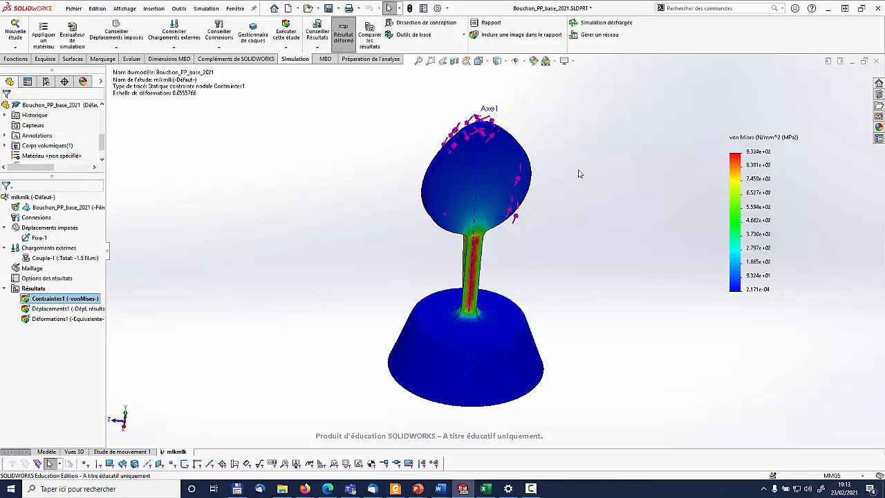
# Examine the stress plot, check the tensile strength in the Word document's polypropylene data sheet and return to SolidWorks
pyautogui.moveTo(577, 187); pyautogui.dragTo(588, 263, button='middle')
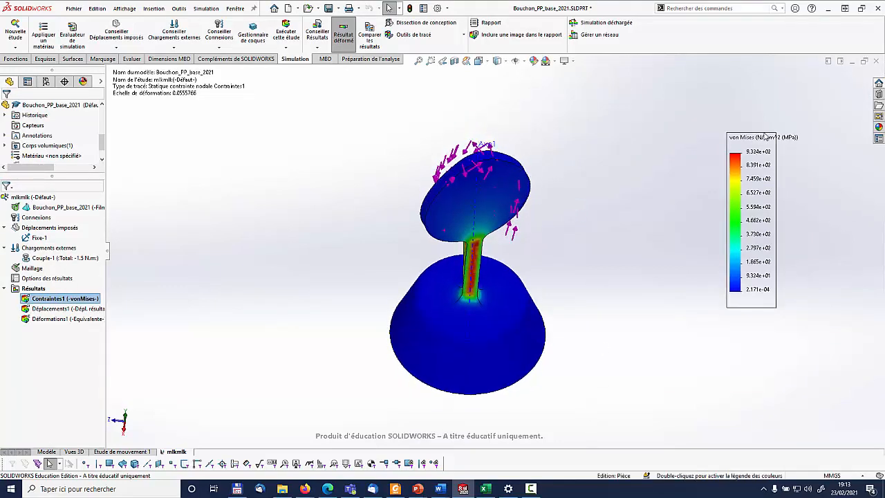
pyautogui.moveTo(671, 241); pyautogui.dragTo(670, 169, button='middle')
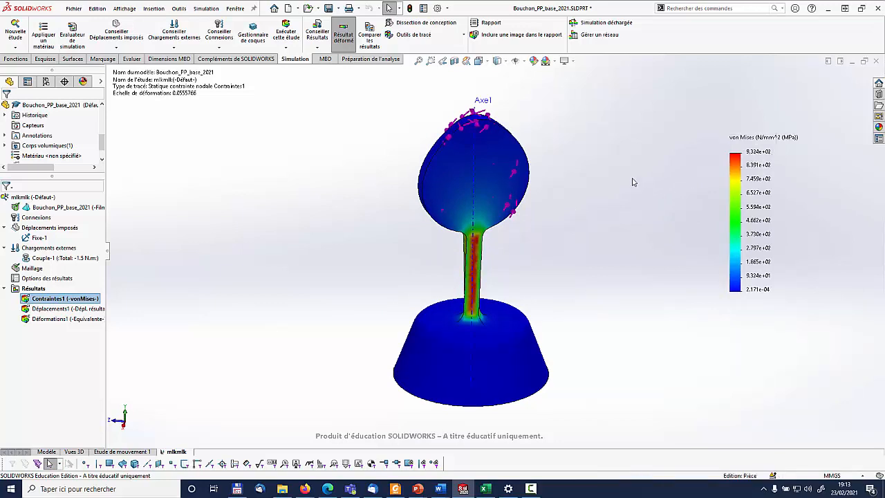
pyautogui.moveTo(438, 489)
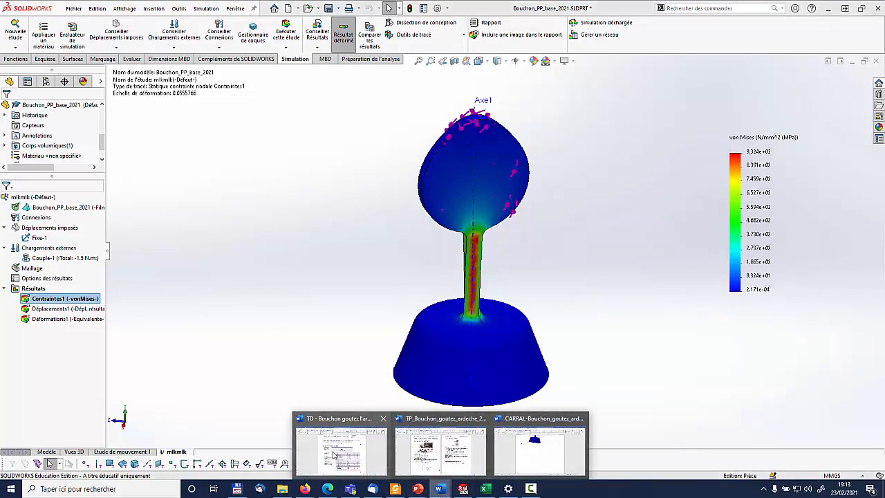
pyautogui.click(338, 443)
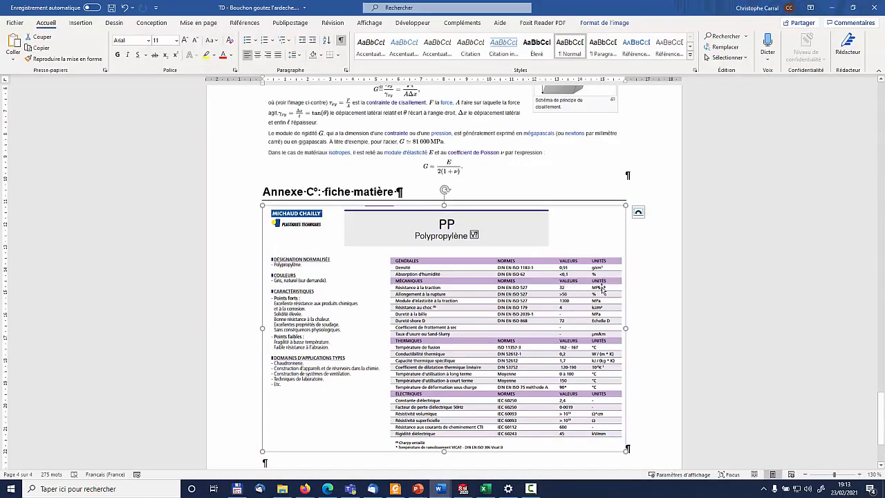
pyautogui.click(463, 489)
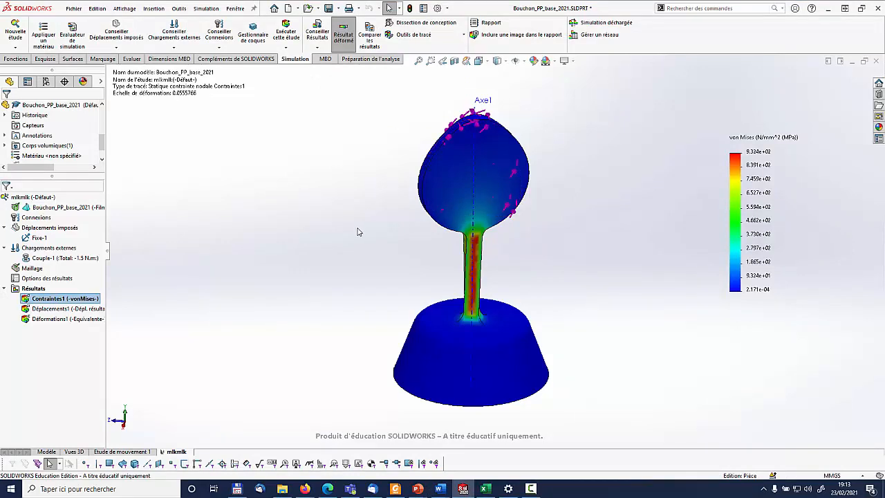
# Edit the von Mises stress plot's chart options to show the maximum value annotation
pyautogui.moveTo(357, 230); pyautogui.dragTo(473, 240, button='middle')
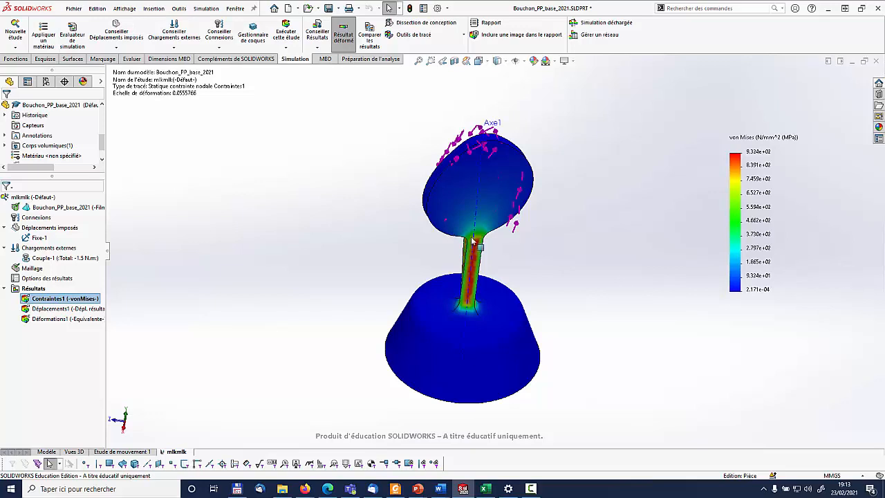
pyautogui.rightClick(64, 300)
pyautogui.click(104, 113)
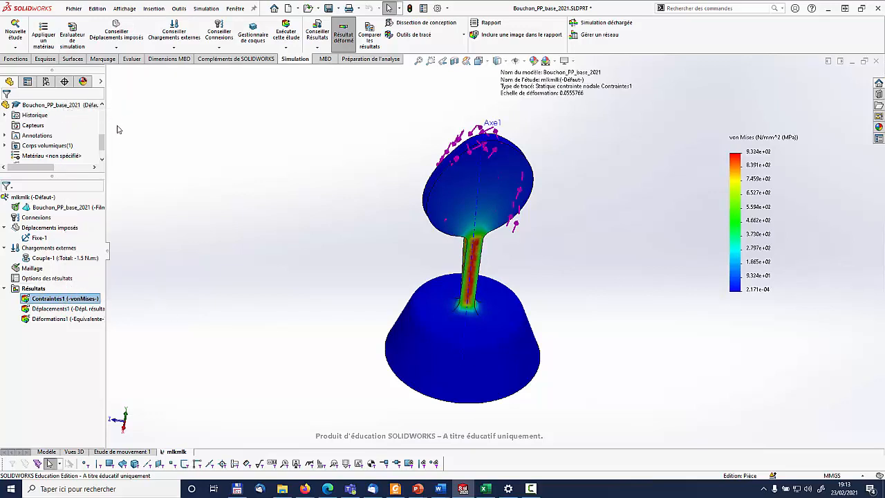
pyautogui.click(30, 125)
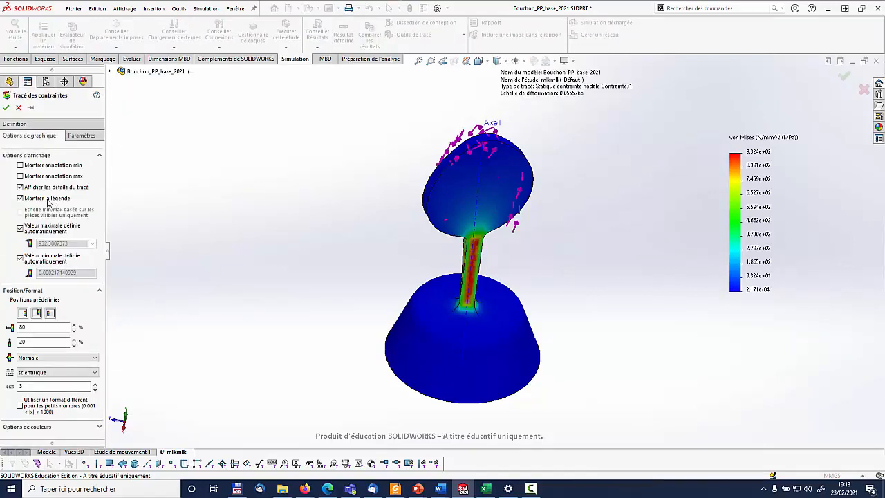
pyautogui.click(21, 177)
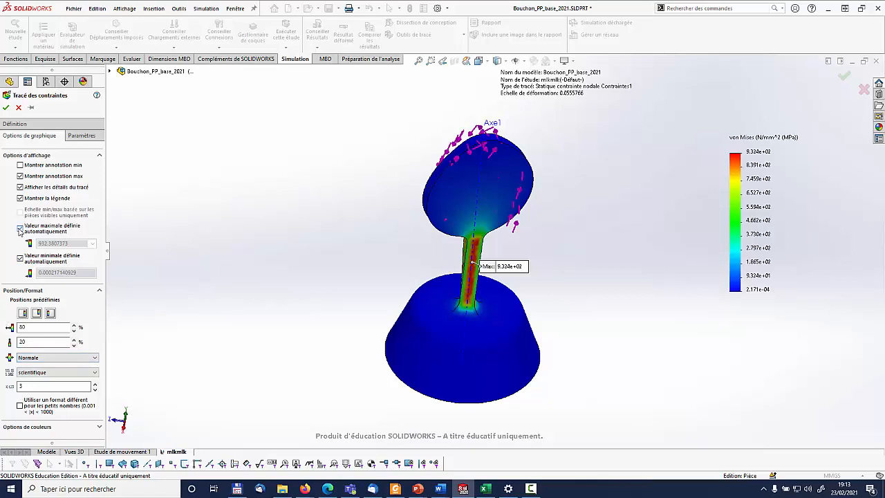
# Define the stress legend's limits manually with a maximum of 950 and a minimum of 0, and validate
pyautogui.click(20, 229)
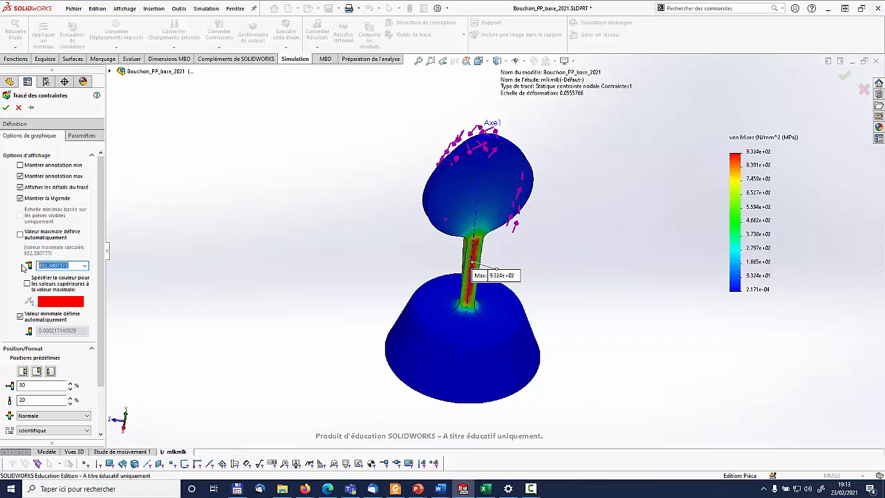
pyautogui.write('950')
pyautogui.click(21, 317)
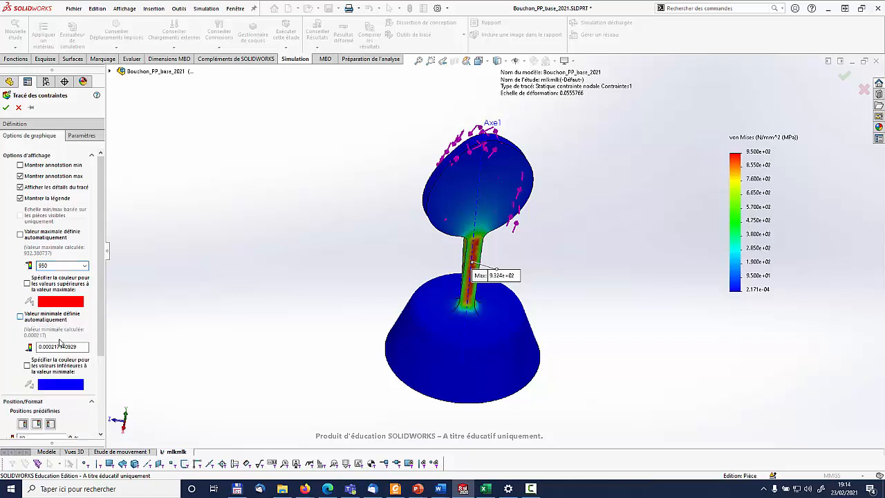
pyautogui.write('0')
pyautogui.click(5, 107)
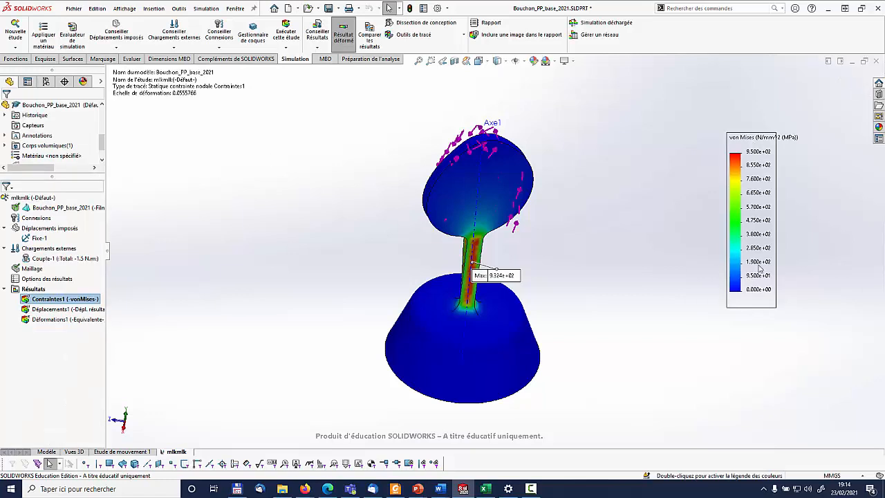
# Probe the von Mises stress at three locations: on the head, on the base's side and at the base's lower edge
pyautogui.moveTo(606, 279); pyautogui.dragTo(604, 234, button='middle')
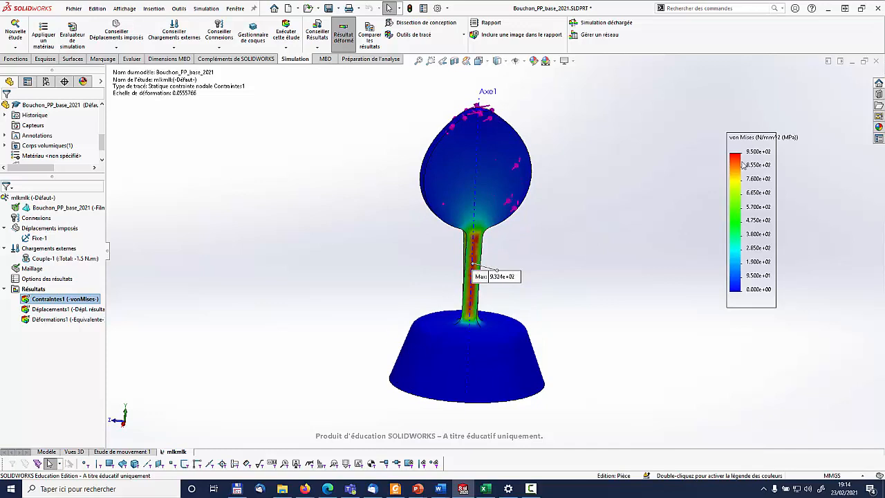
pyautogui.moveTo(633, 218); pyautogui.dragTo(626, 274, button='middle')
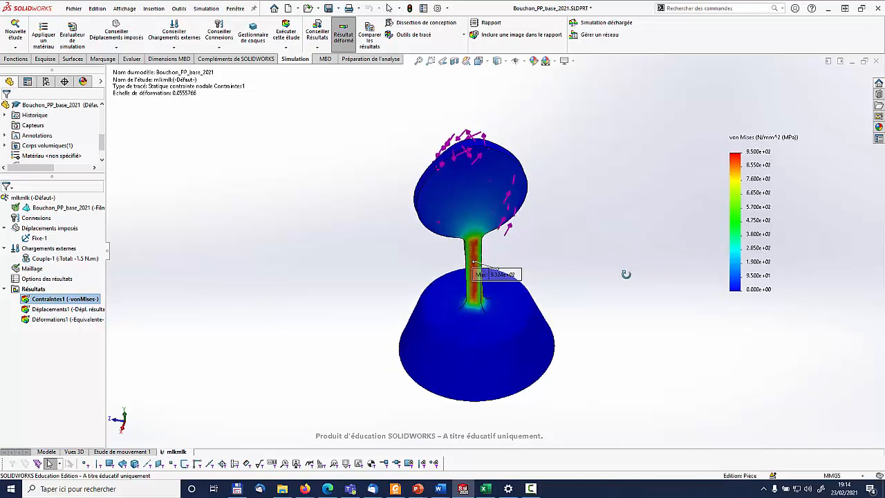
pyautogui.click(417, 36)
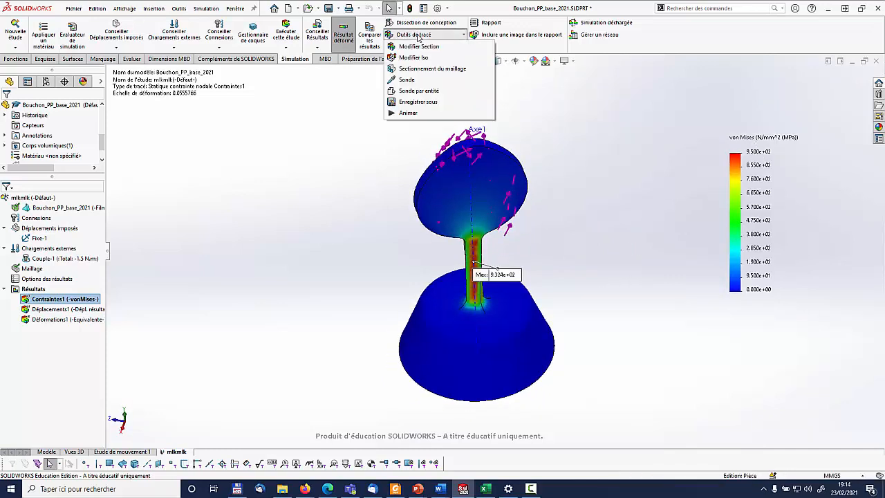
pyautogui.click(394, 82)
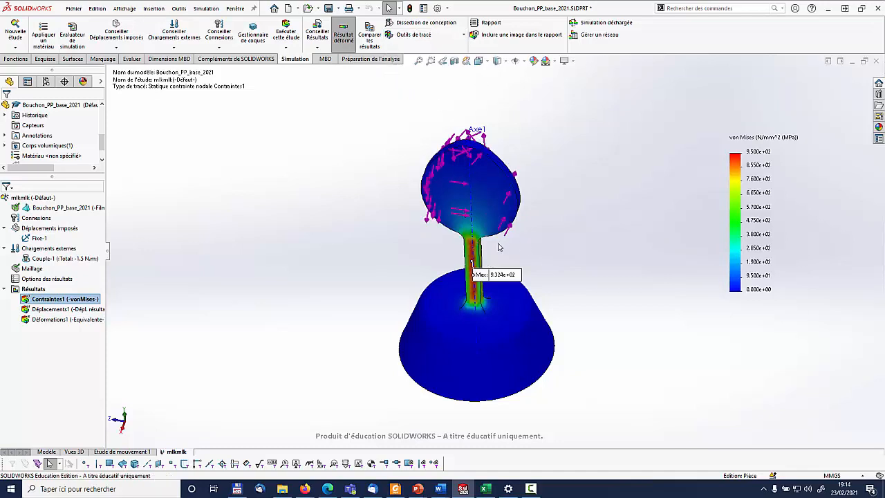
pyautogui.click(484, 199)
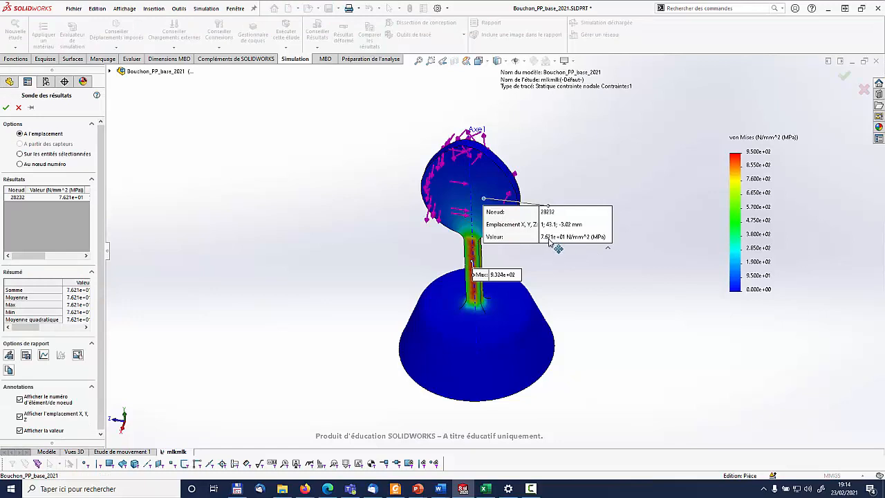
pyautogui.click(515, 323)
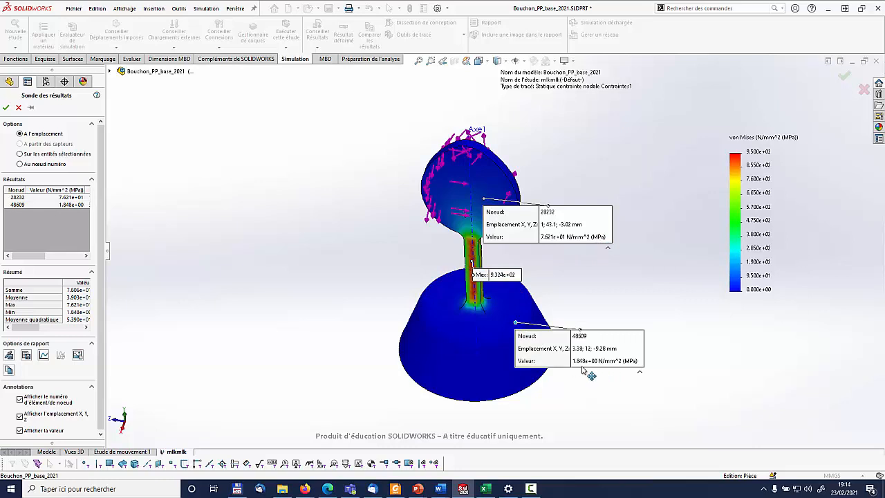
pyautogui.click(501, 399)
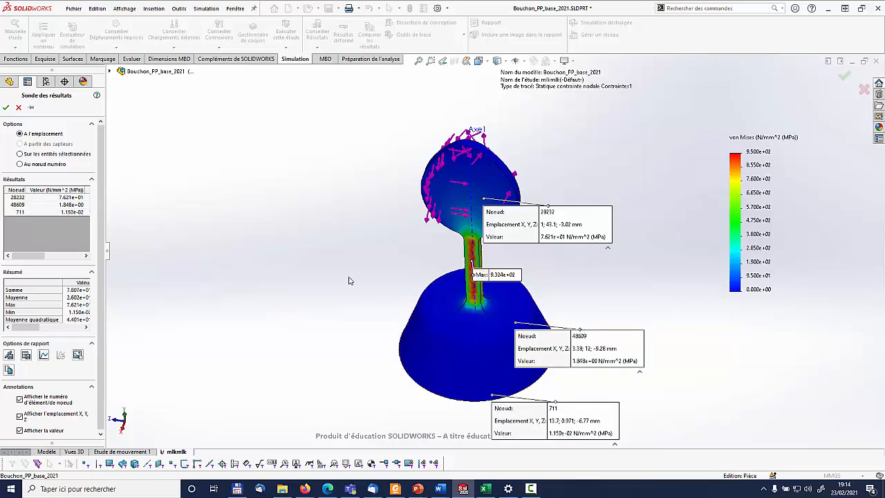
# Close the point probe, probe the von Mises stress over the stem's face as a selected entity, and read the summary values
pyautogui.moveTo(351, 280); pyautogui.dragTo(376, 120, button='middle')
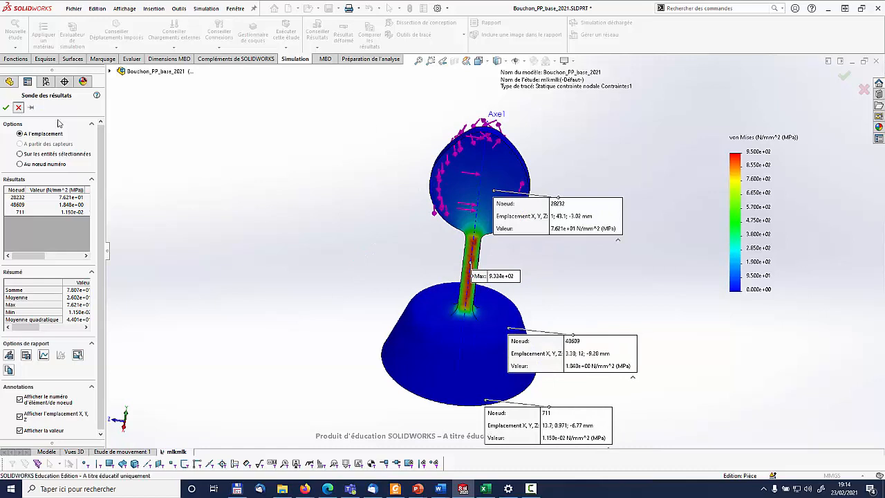
pyautogui.click(19, 107)
pyautogui.click(397, 35)
pyautogui.click(424, 81)
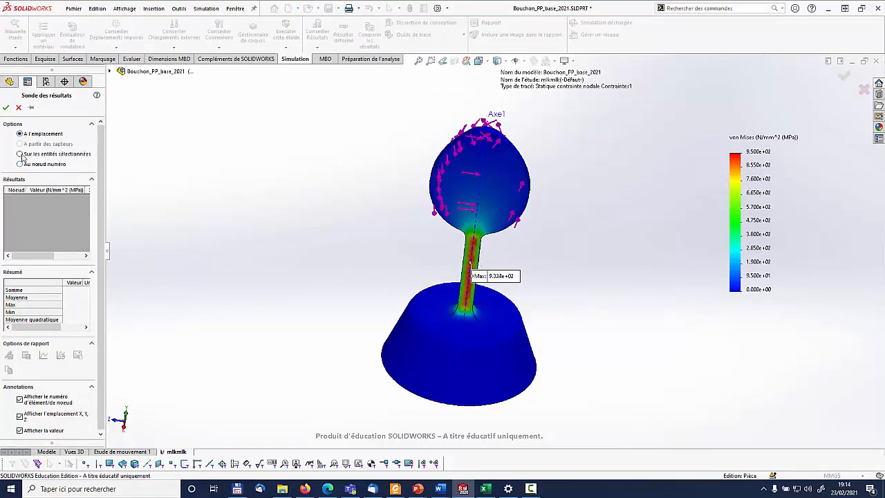
pyautogui.click(21, 154)
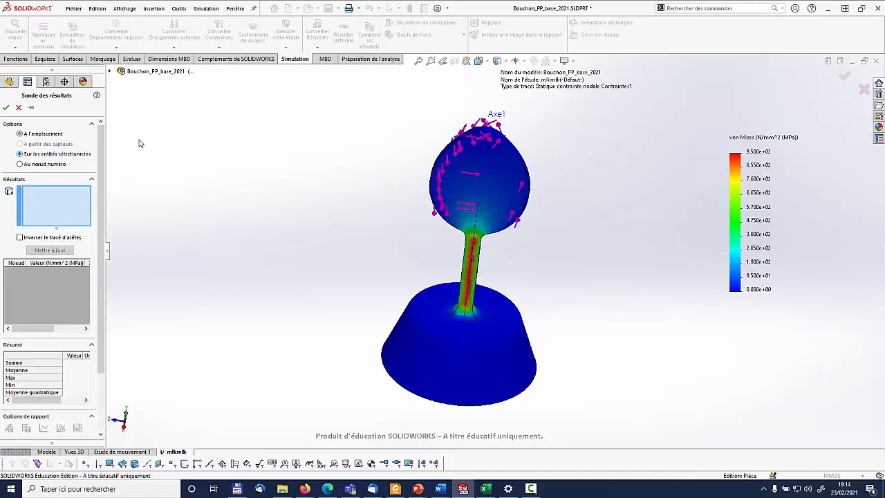
pyautogui.click(475, 272)
pyautogui.moveTo(476, 272); pyautogui.dragTo(518, 278, button='middle')
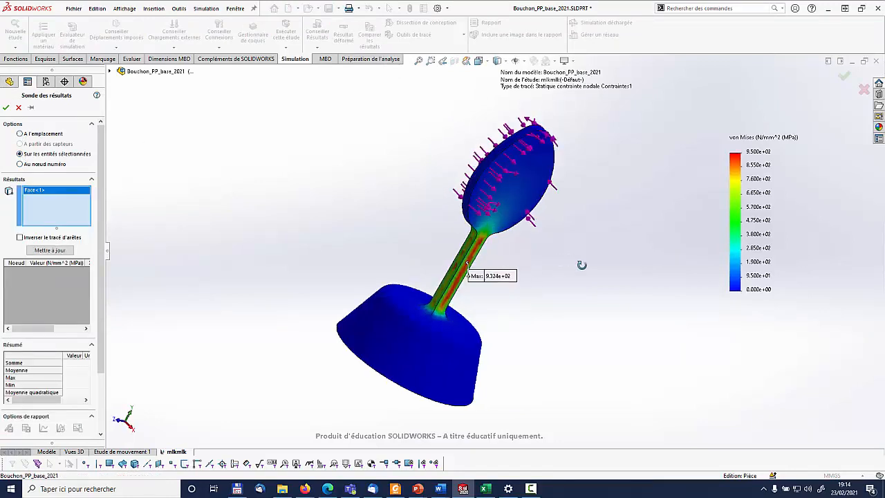
pyautogui.click(51, 250)
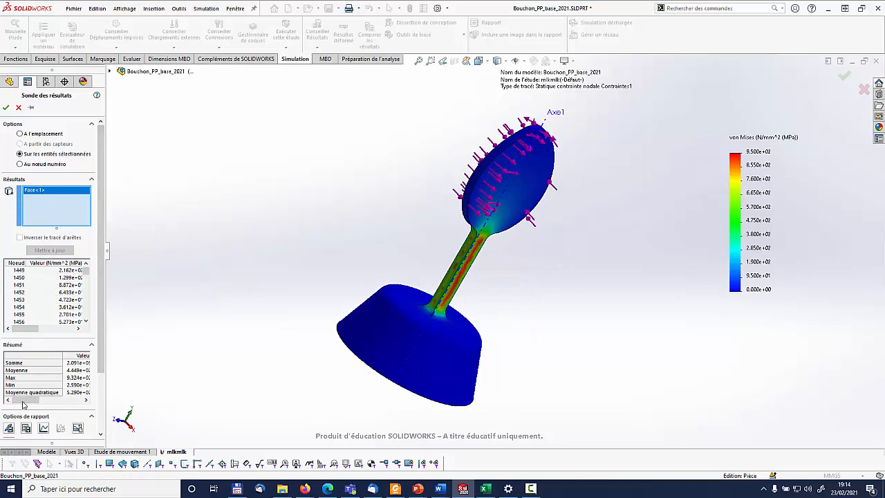
pyautogui.click(78, 378)
pyautogui.moveTo(105, 383); pyautogui.dragTo(152, 388)
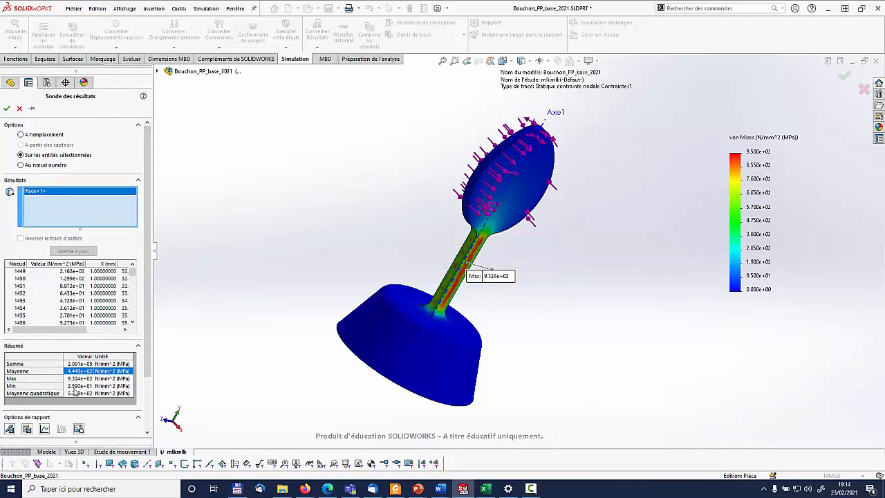
pyautogui.click(20, 109)
# Display the resultant displacement plot and examine it on the stopper's head and base
pyautogui.moveTo(366, 280); pyautogui.dragTo(548, 261, button='middle')
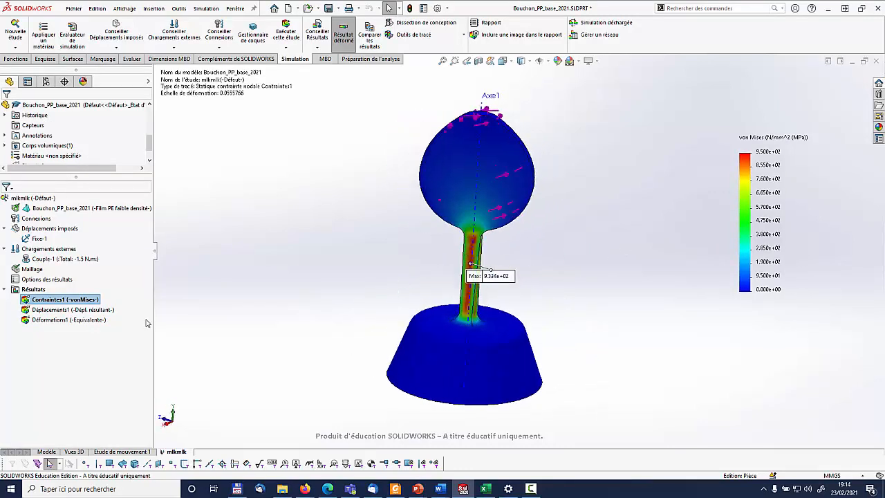
pyautogui.doubleClick(88, 311)
pyautogui.moveTo(580, 233); pyautogui.dragTo(559, 279, button='middle')
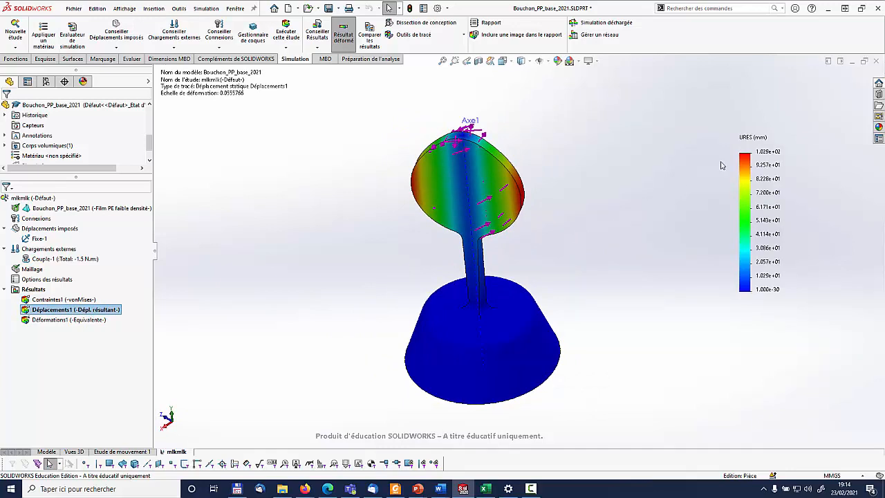
pyautogui.moveTo(559, 178); pyautogui.dragTo(591, 100, button='middle')
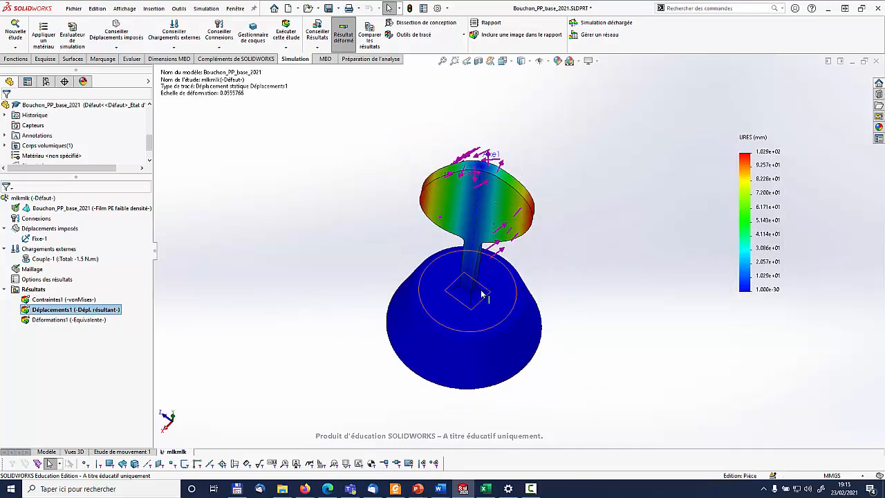
# Display the von Mises stress plot with a user-defined deformation scale of 1 and examine the deformed stopper
pyautogui.doubleClick(62, 299)
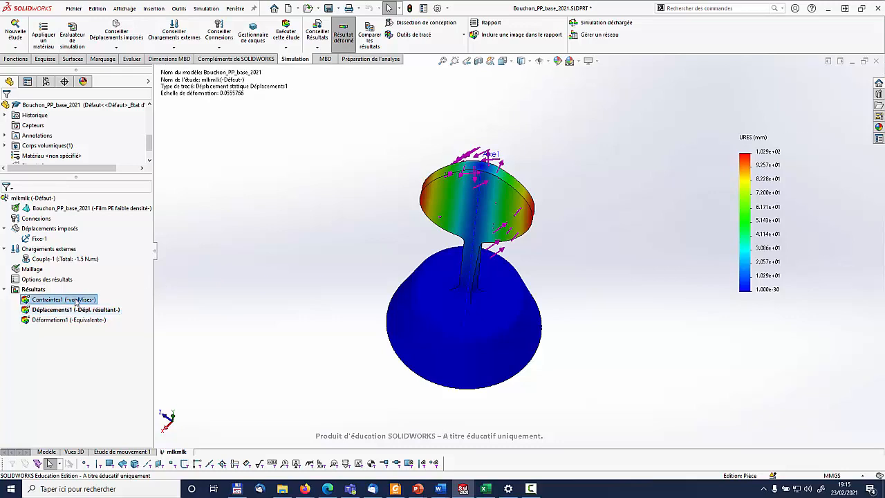
pyautogui.rightClick(69, 299)
pyautogui.click(125, 113)
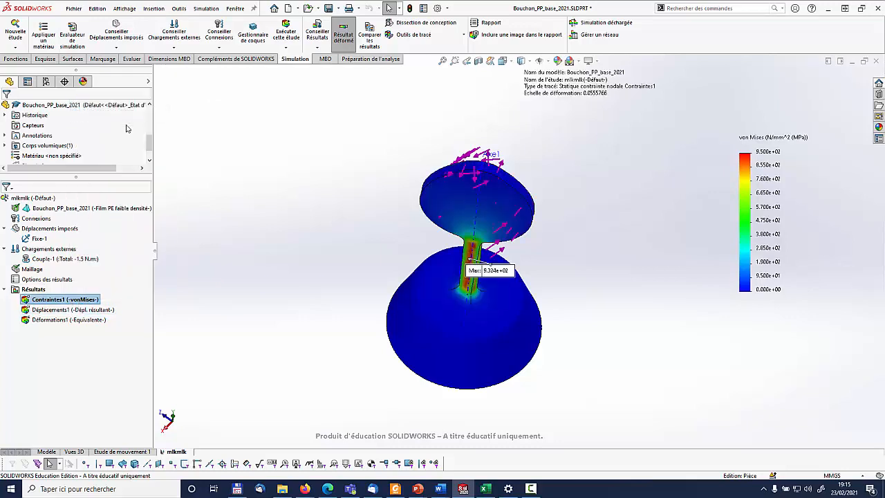
pyautogui.click(21, 246)
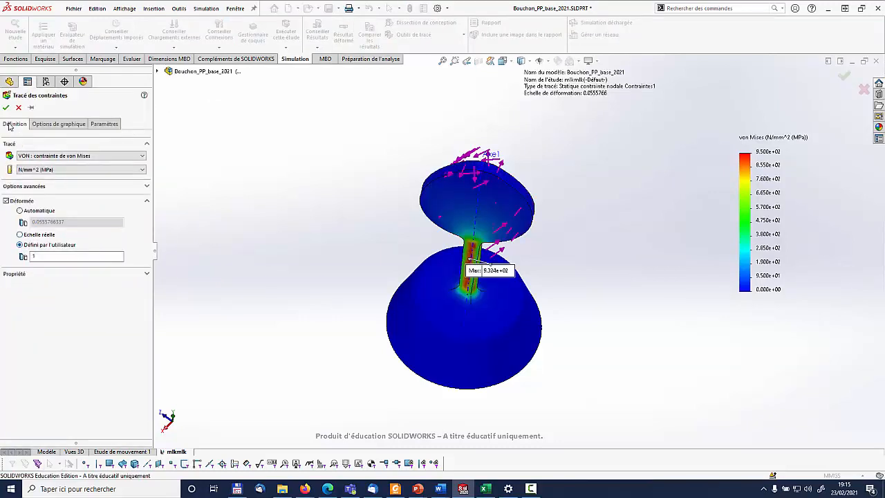
pyautogui.scroll(6, 581, 258)
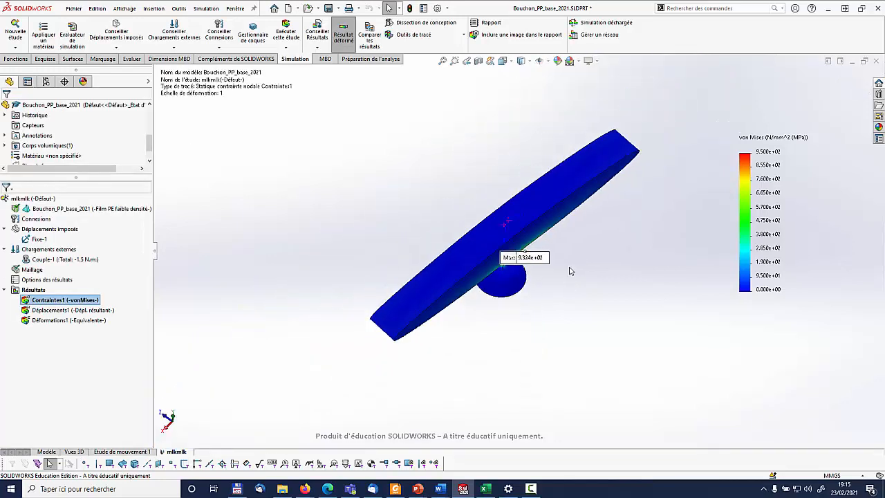
pyautogui.moveTo(570, 269); pyautogui.dragTo(524, 261, button='middle')
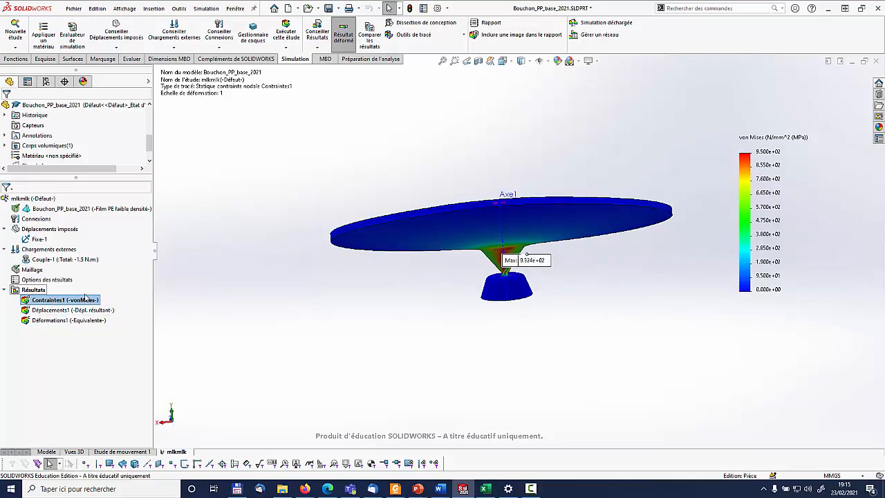
pyautogui.moveTo(510, 230); pyautogui.dragTo(523, 234, button='middle')
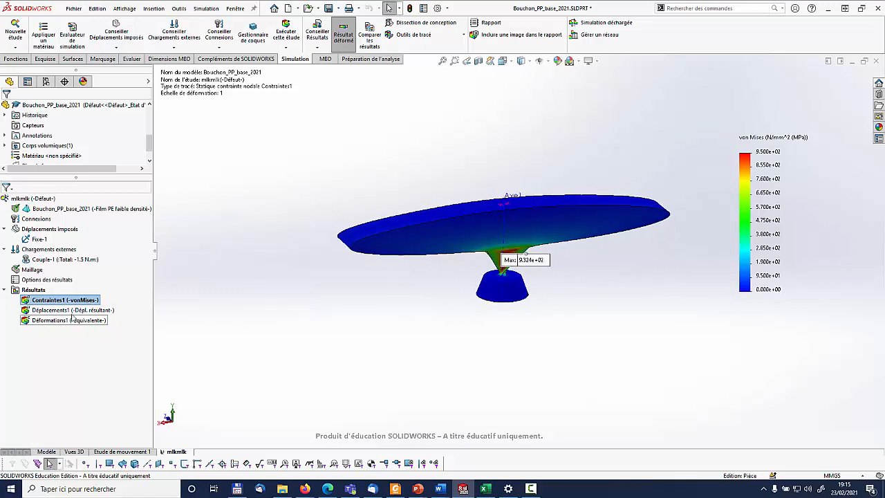
# Set the von Mises stress plot's deformed shape back to the automatic scale and validate
pyautogui.rightClick(65, 299)
pyautogui.click(122, 113)
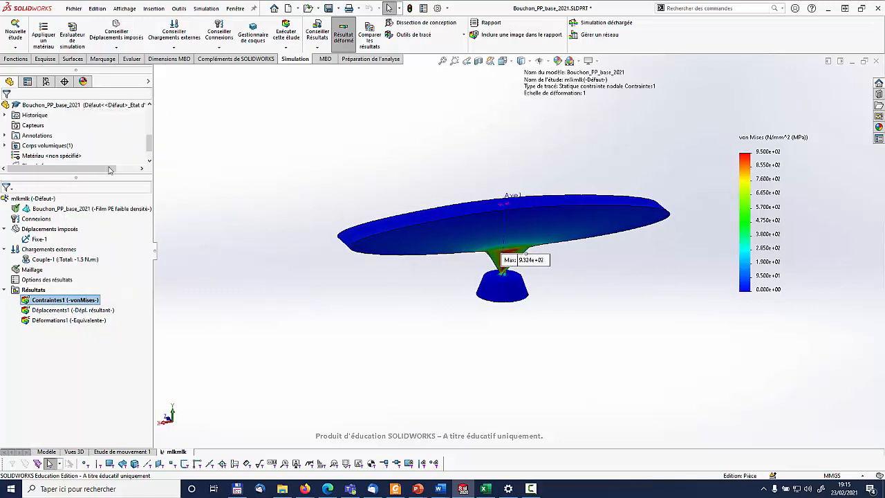
pyautogui.click(19, 211)
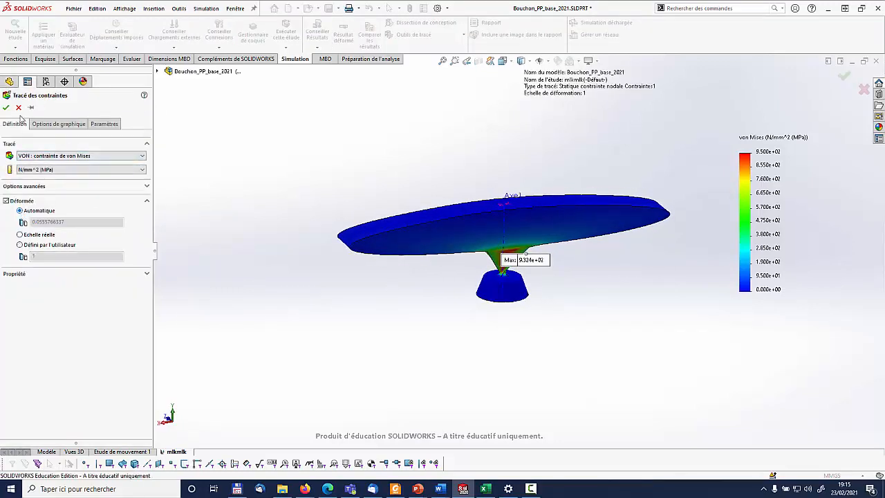
pyautogui.click(6, 107)
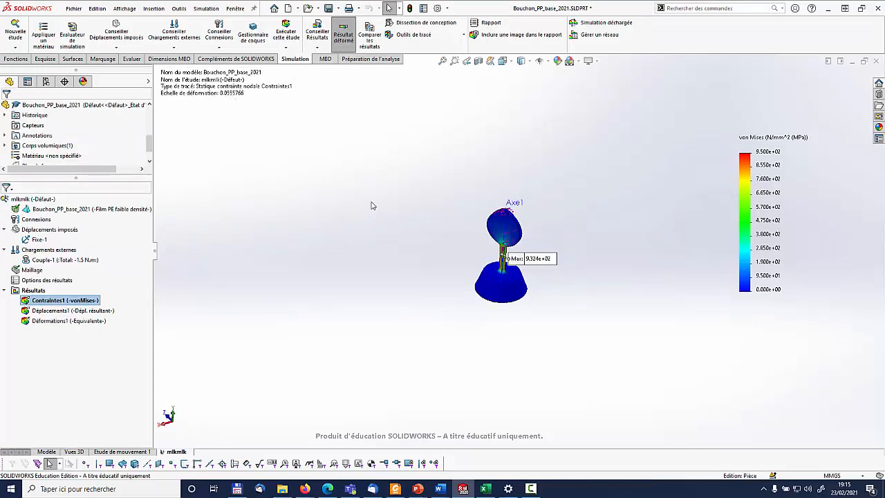
# Examine the von Mises stress distribution along the stem between the head and the base
pyautogui.moveTo(586, 235); pyautogui.dragTo(385, 283, button='middle')
pyautogui.scroll(-3, 530, 235)
pyautogui.moveTo(557, 211); pyautogui.dragTo(504, 266, button='middle')
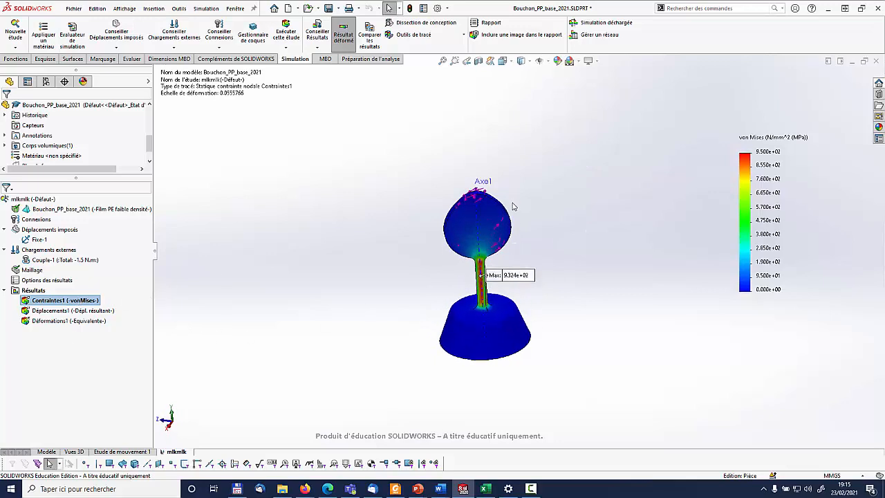
pyautogui.moveTo(589, 159); pyautogui.dragTo(600, 184, button='middle')
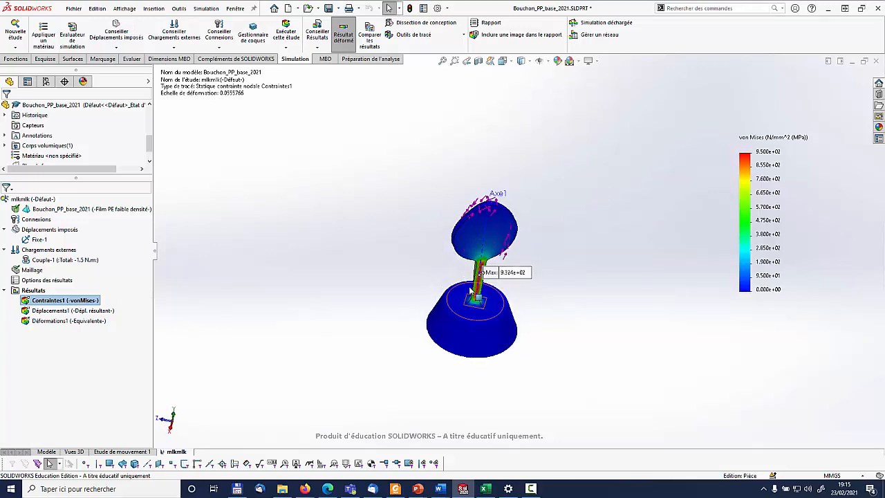
pyautogui.rightClick(29, 272)
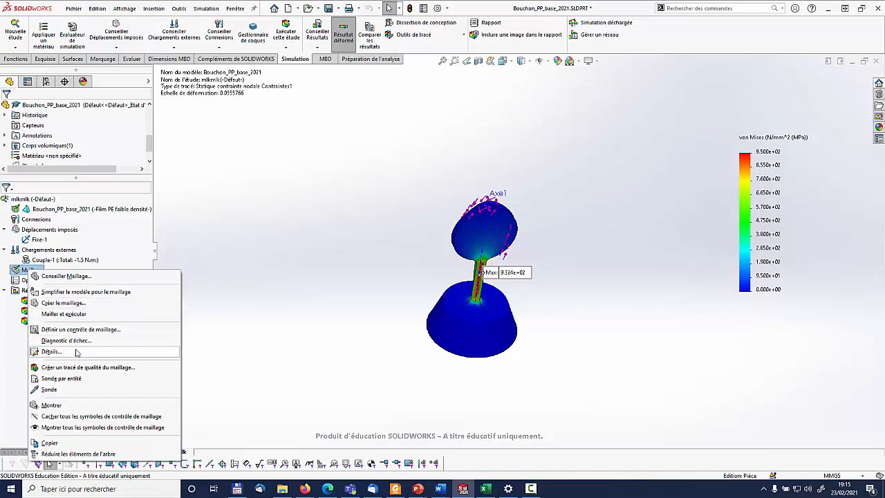
pyautogui.click(587, 287)
pyautogui.scroll(-7, 538, 283)
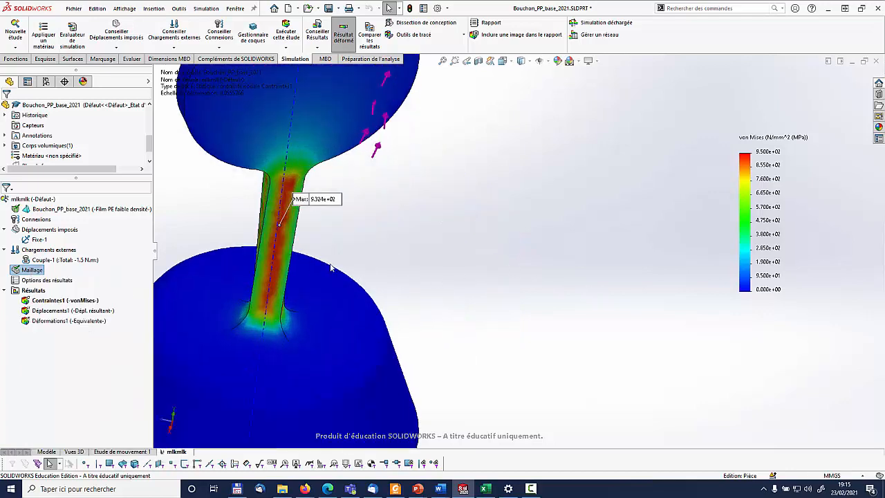
pyautogui.moveTo(331, 267); pyautogui.dragTo(307, 193, button='middle')
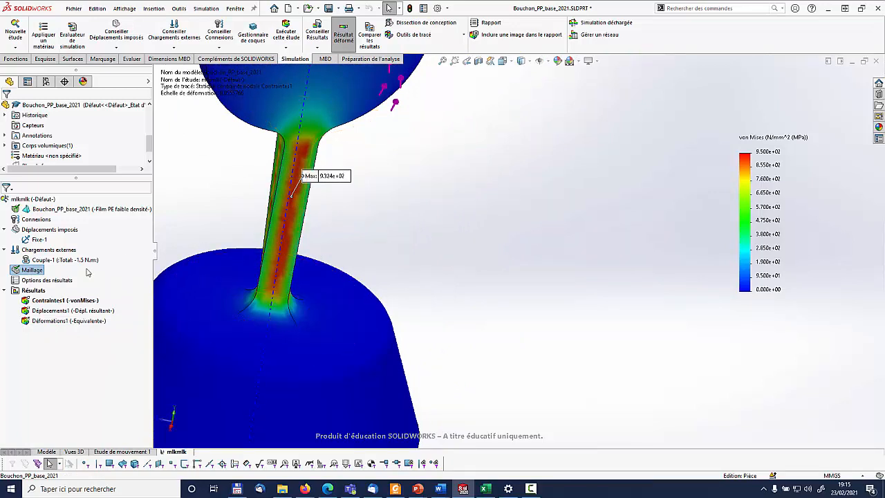
# Start a mesh control and select the stem's two opposite flat faces as its entities
pyautogui.rightClick(32, 269)
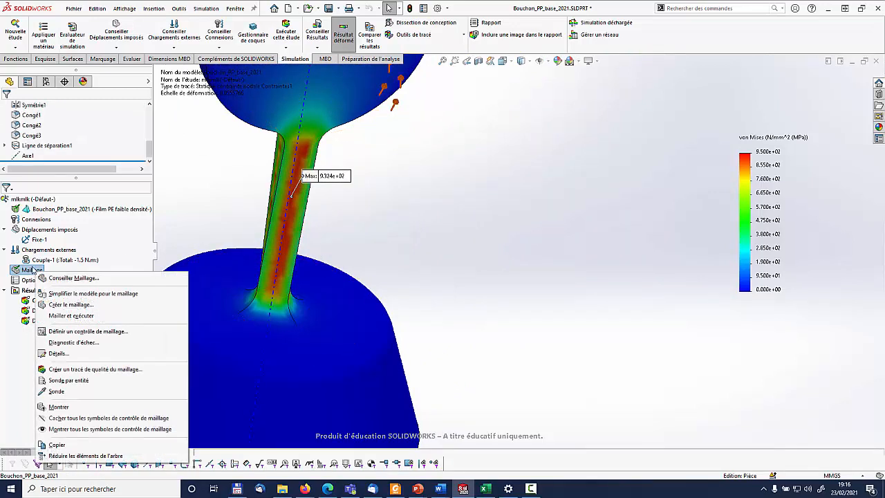
pyautogui.click(83, 332)
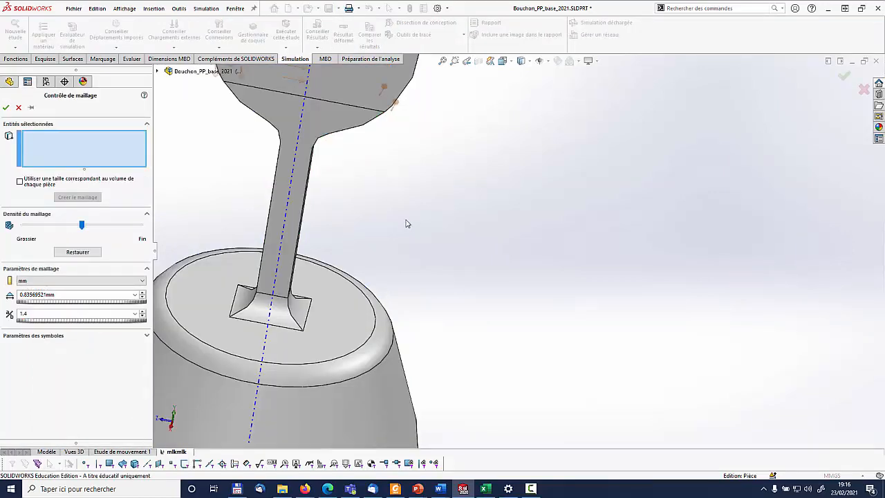
pyautogui.click(306, 201)
pyautogui.moveTo(380, 247); pyautogui.dragTo(522, 322, button='middle')
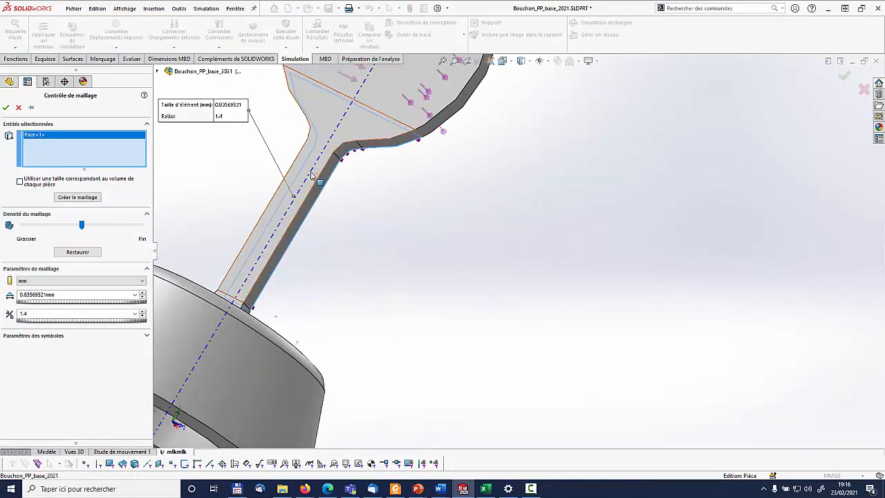
pyautogui.click(319, 175)
pyautogui.moveTo(319, 175); pyautogui.dragTo(275, 228, button='middle')
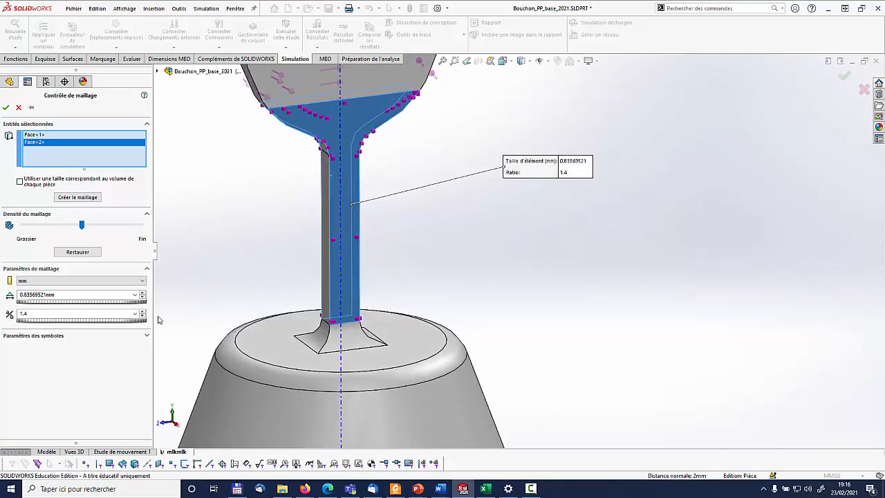
# Set the mesh control's element size to 0.30 mm and ratio to 1.1, and create the mesh, accepting curvature-based meshing
pyautogui.click(38, 291)
pyautogui.write('0.3')
pyautogui.click(66, 313)
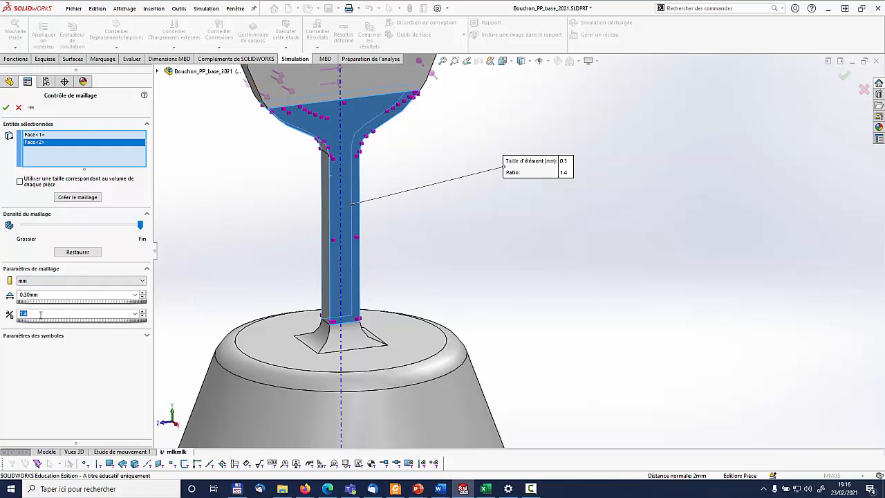
pyautogui.click(141, 317)
pyautogui.moveTo(334, 224); pyautogui.dragTo(359, 257, button='middle')
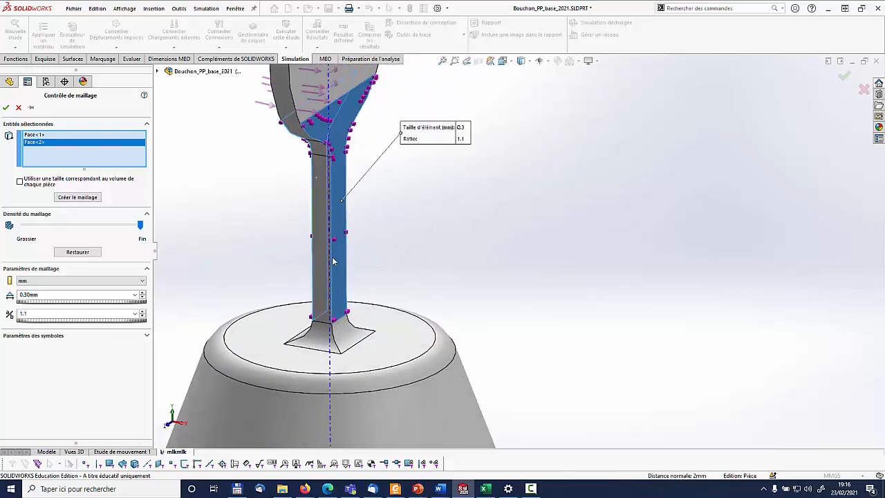
pyautogui.click(85, 197)
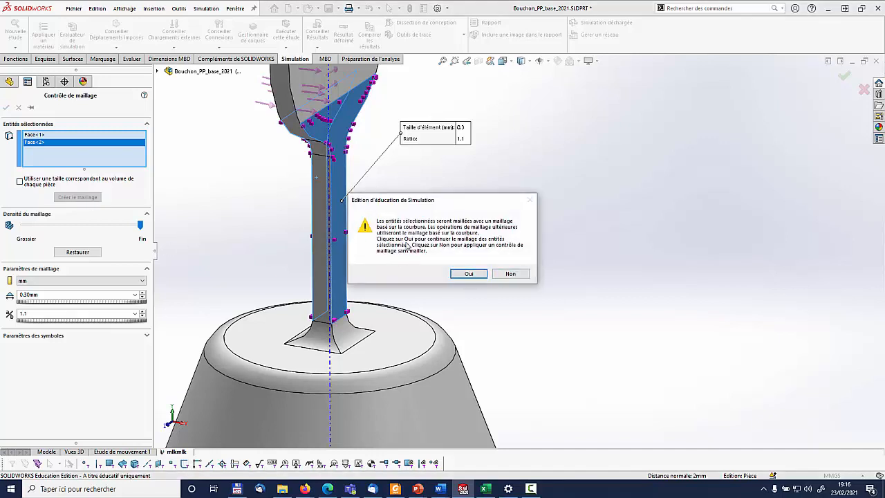
pyautogui.click(468, 274)
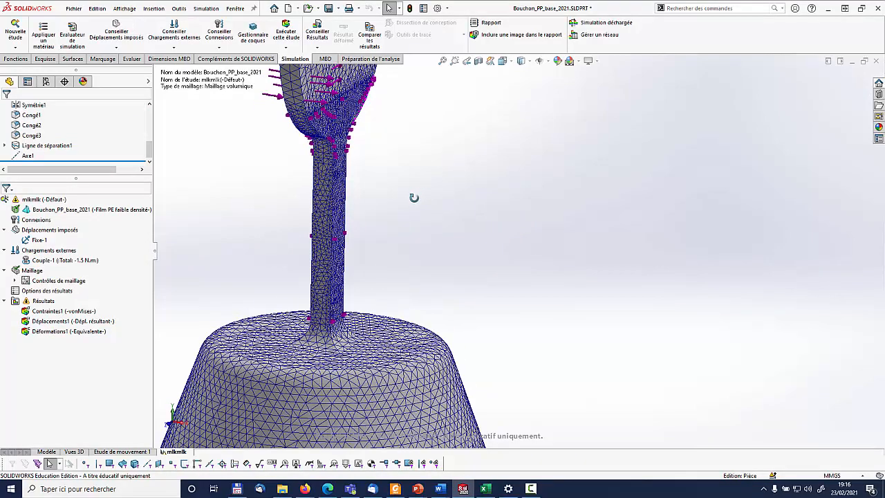
# Examine the refined mesh on the stopper and read its full mesh details, then close them
pyautogui.moveTo(413, 198); pyautogui.dragTo(442, 256, button='middle')
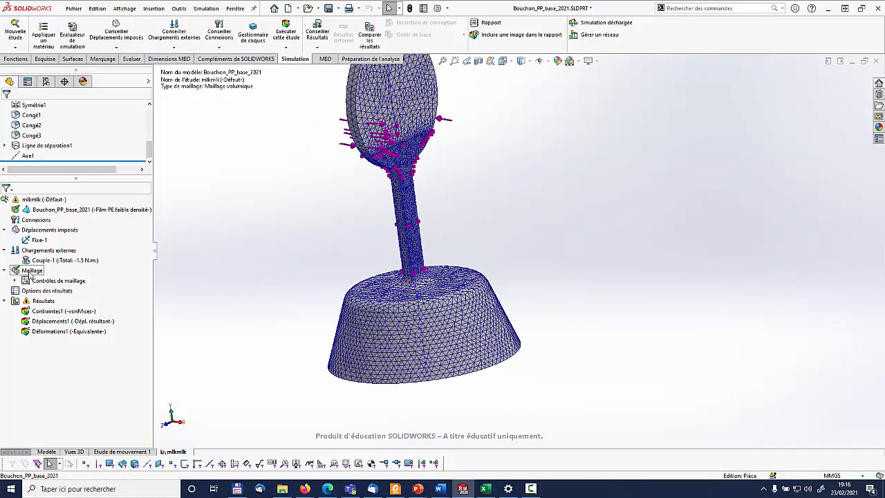
pyautogui.rightClick(30, 274)
pyautogui.click(76, 353)
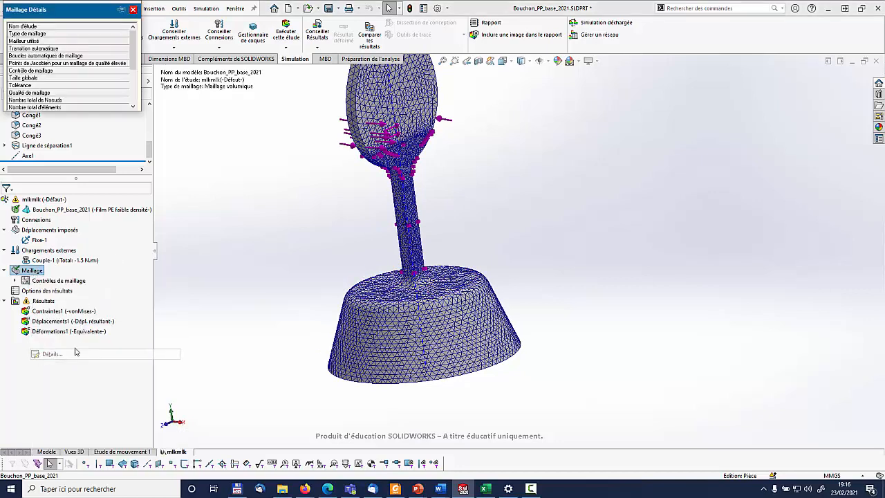
pyautogui.moveTo(142, 111); pyautogui.dragTo(208, 198)
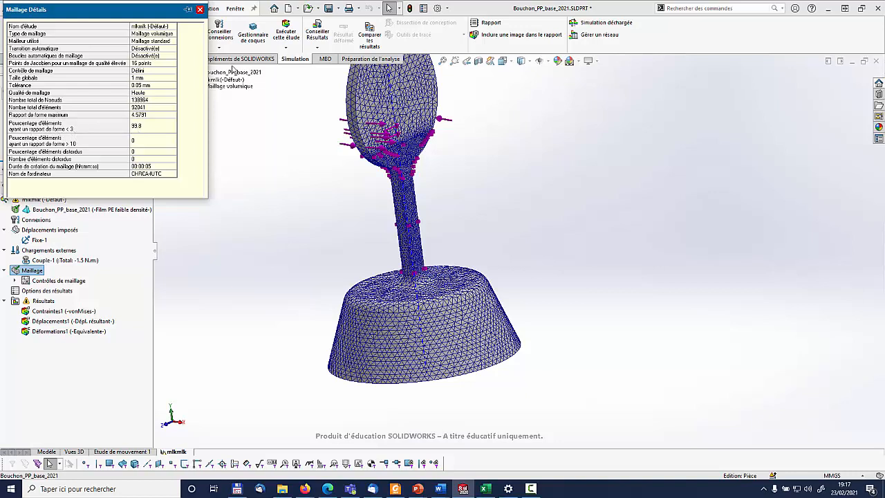
pyautogui.click(200, 11)
# Run the study with the refined stem mesh, declining the large displacements option
pyautogui.moveTo(532, 189); pyautogui.dragTo(558, 204, button='middle')
pyautogui.click(280, 32)
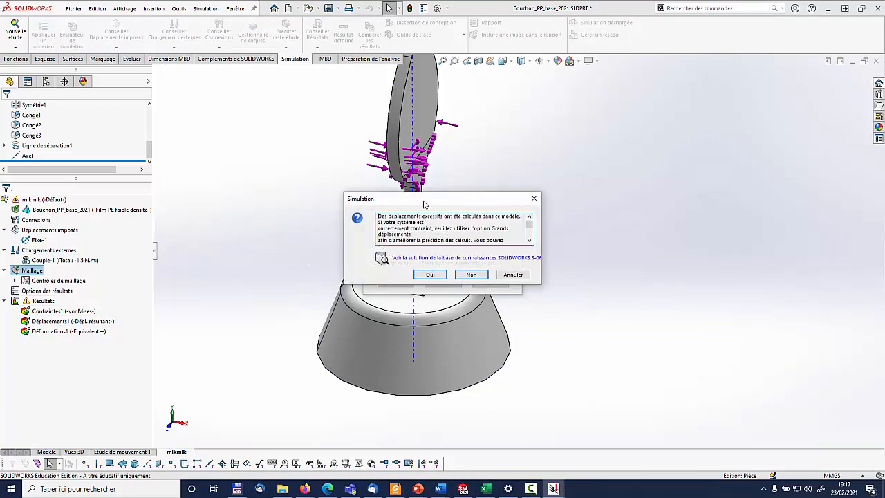
pyautogui.moveTo(424, 204); pyautogui.dragTo(419, 107)
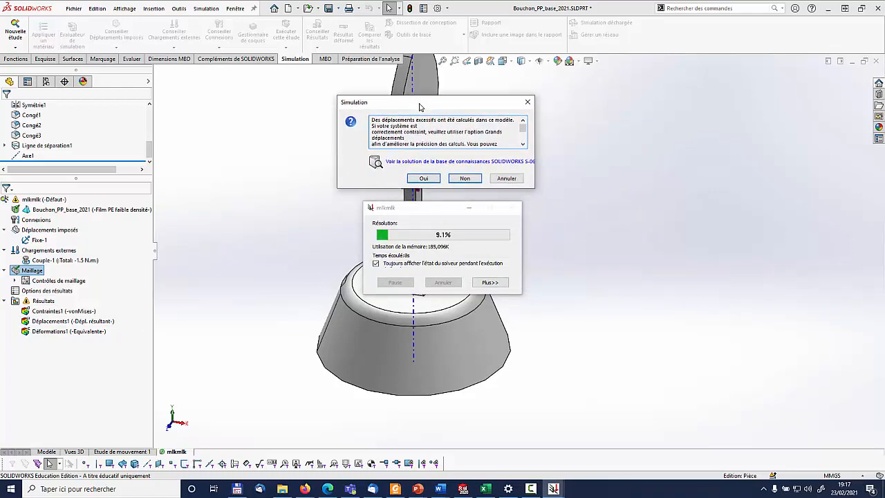
pyautogui.click(460, 179)
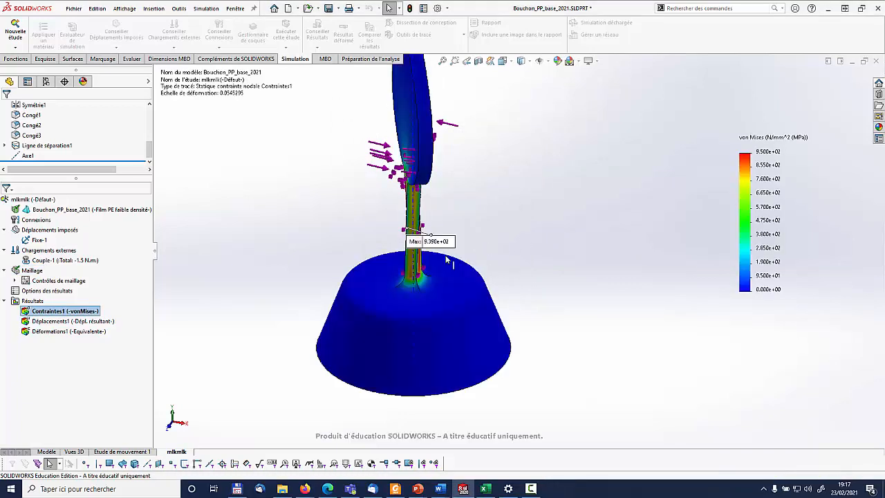
# Examine the recalculated von Mises stresses along the stem from several angles, including the location of the maximum
pyautogui.scroll(2, 549, 249)
pyautogui.moveTo(549, 249); pyautogui.dragTo(509, 232, button='middle')
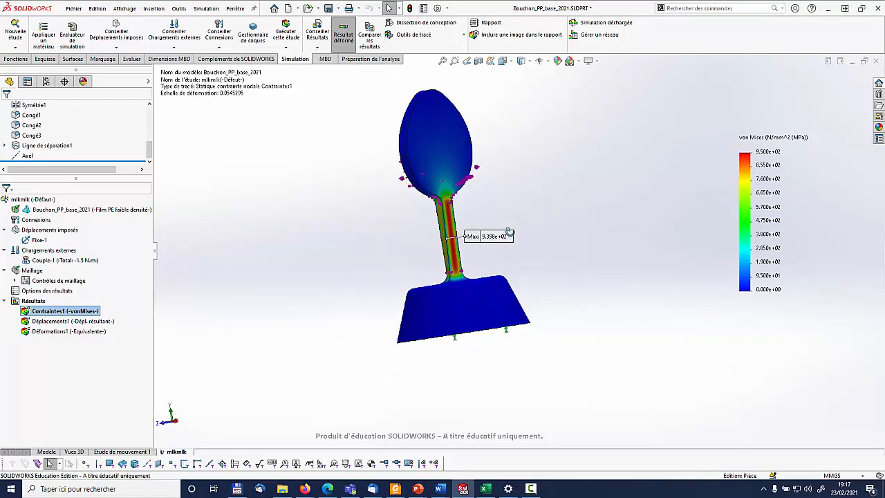
pyautogui.scroll(-4, 504, 233)
pyautogui.scroll(1, 462, 236)
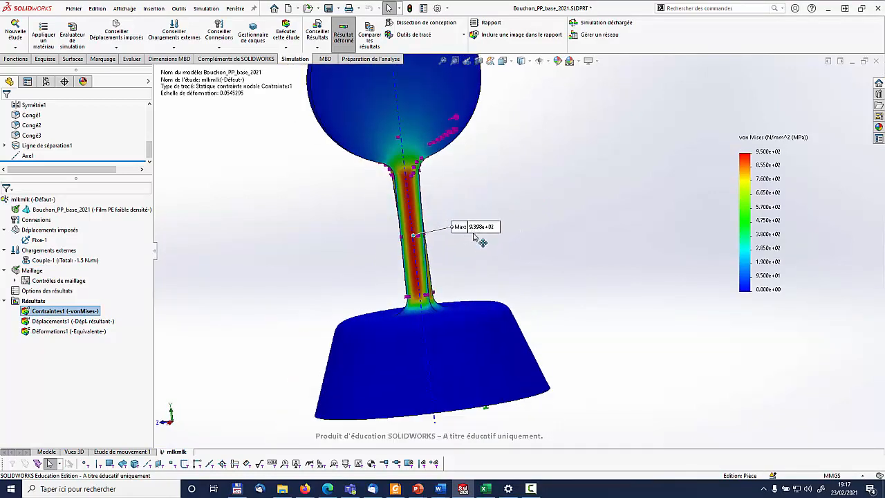
pyautogui.moveTo(478, 237); pyautogui.dragTo(578, 248, button='middle')
pyautogui.moveTo(523, 254); pyautogui.dragTo(501, 278, button='middle')
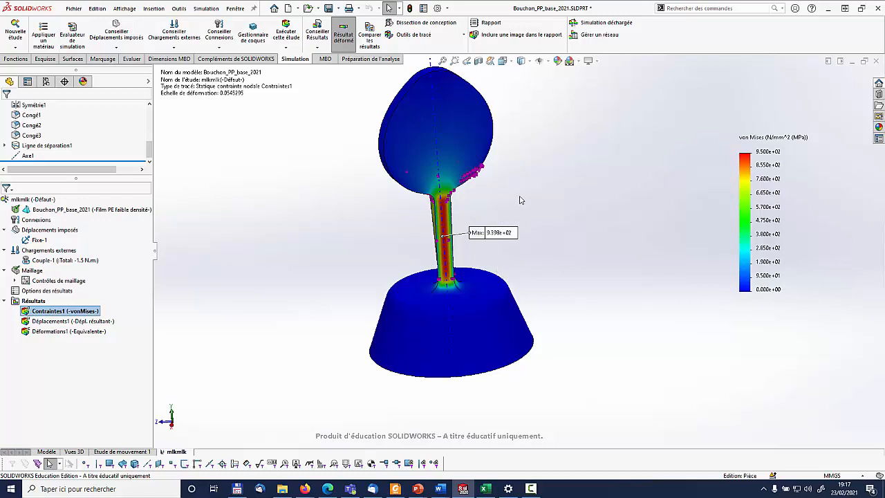
pyautogui.moveTo(534, 198)
pyautogui.mouseDown(button='middle')
pyautogui.moveTo(555, 191)
pyautogui.moveTo(546, 188)
pyautogui.mouseUp(button='middle')
pyautogui.keyDown('ctrl'); pyautogui.moveTo(585, 210); pyautogui.dragTo(719, 215, button='middle'); pyautogui.keyUp('ctrl')
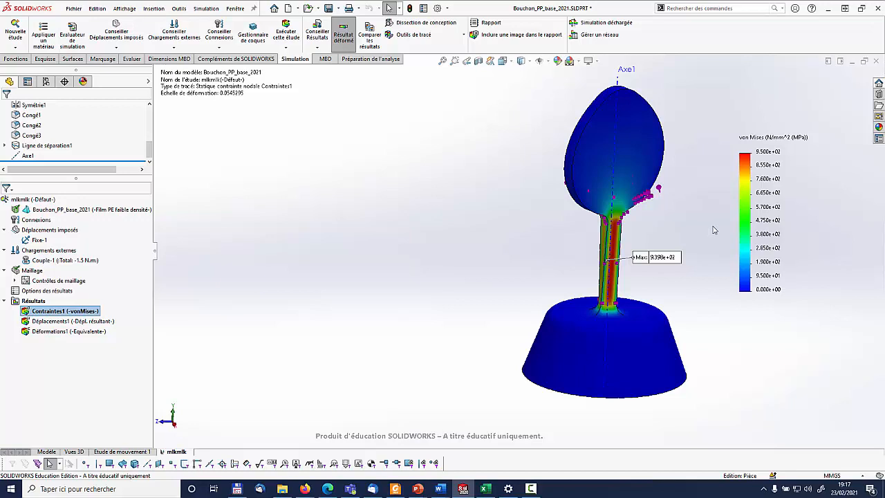
# Frame the stopper beside the stress legend and snip a rectangular screenshot covering both
pyautogui.scroll(-1, 660, 242)
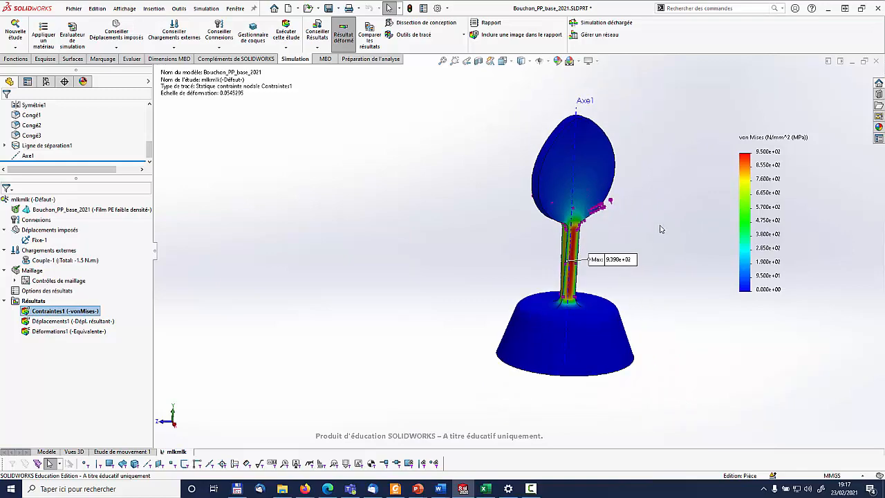
pyautogui.keyDown('ctrl'); pyautogui.moveTo(659, 229); pyautogui.dragTo(719, 226, button='middle'); pyautogui.keyUp('ctrl')
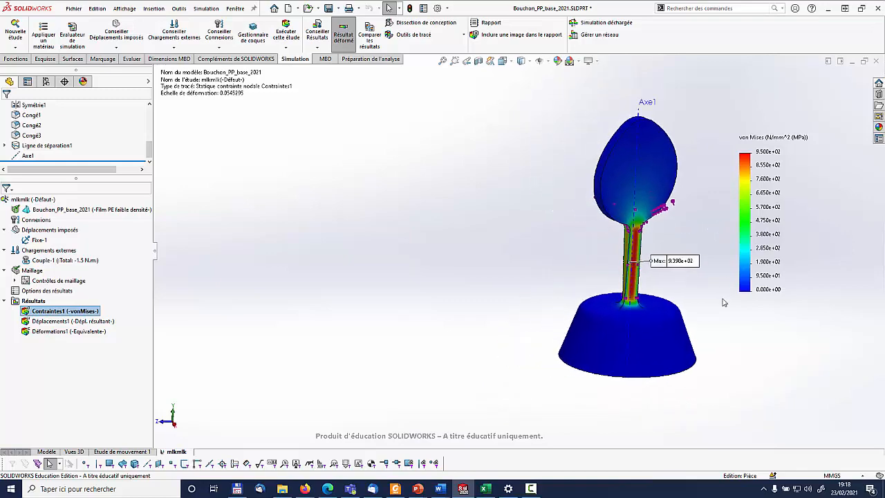
pyautogui.press('super+shift+s')
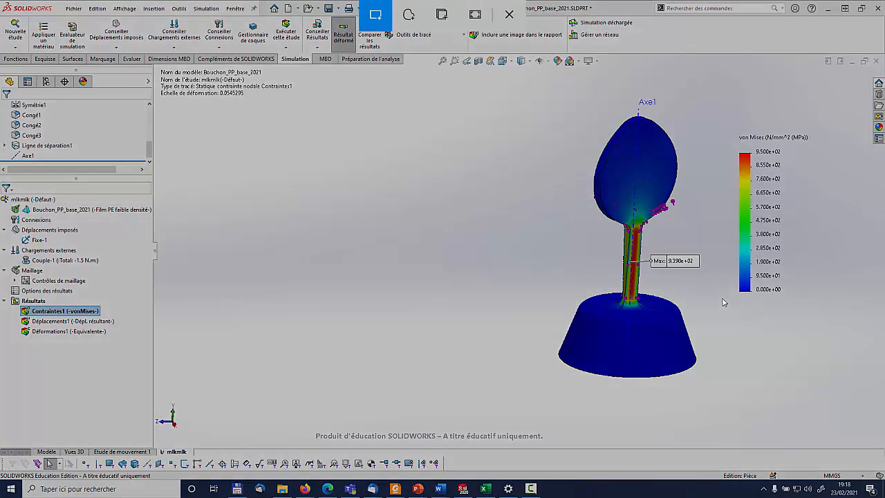
pyautogui.moveTo(545, 83); pyautogui.dragTo(814, 389)
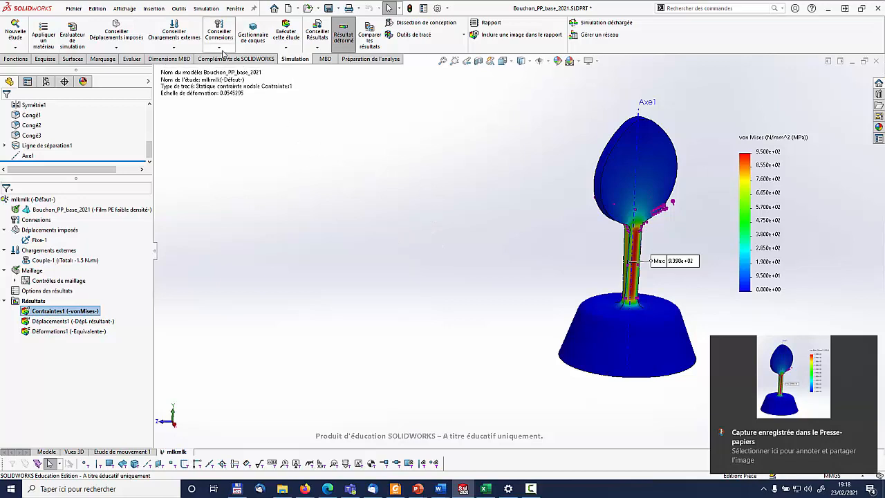
# Capture an image of the von Mises plot with the built-in screen capture command
pyautogui.click(123, 7)
pyautogui.moveTo(139, 33)
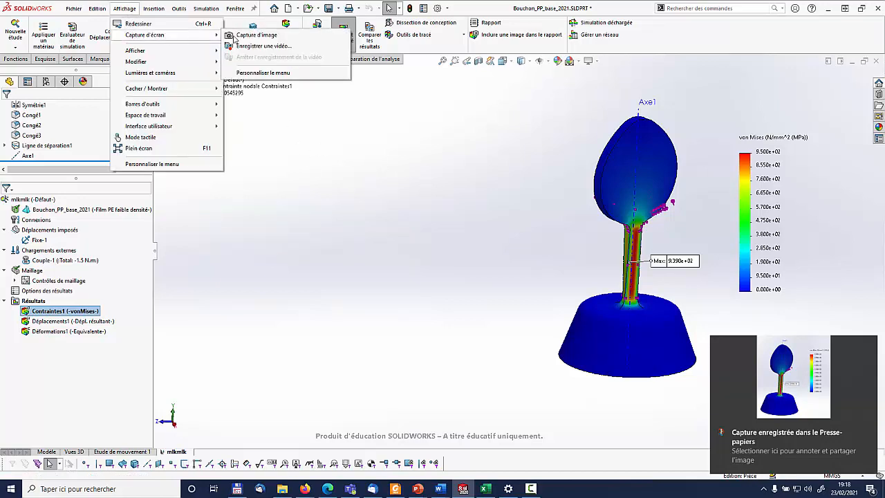
pyautogui.click(308, 34)
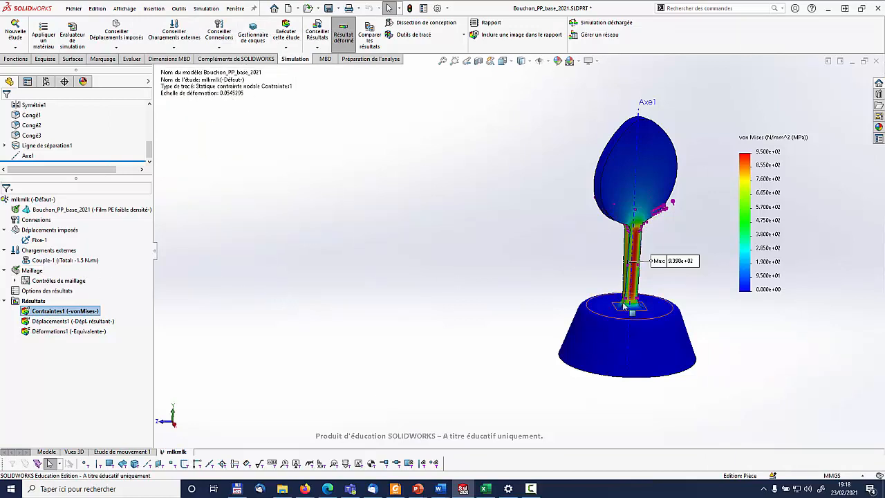
# Inspect the stopper in the plain model view, and return to the study's von Mises stress plot
pyautogui.moveTo(700, 345); pyautogui.dragTo(679, 326, button='middle')
pyautogui.click(50, 452)
pyautogui.moveTo(641, 299); pyautogui.dragTo(487, 308, button='middle')
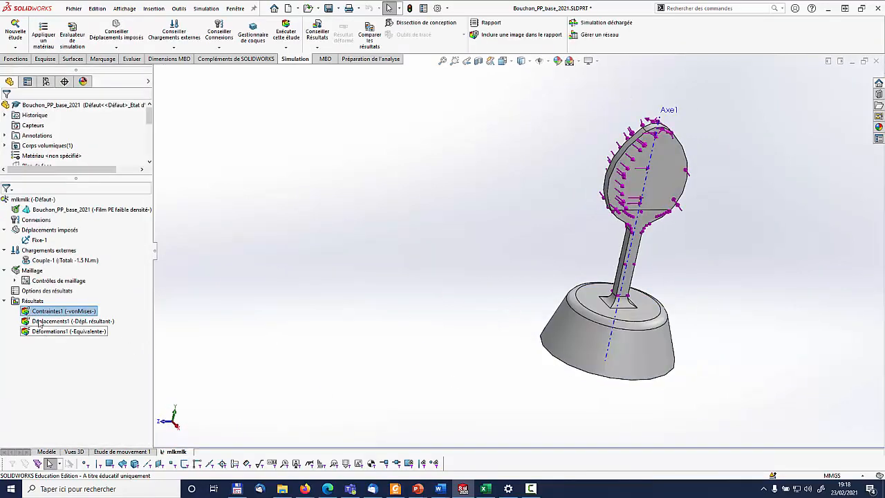
pyautogui.moveTo(645, 253); pyautogui.dragTo(615, 248, button='middle')
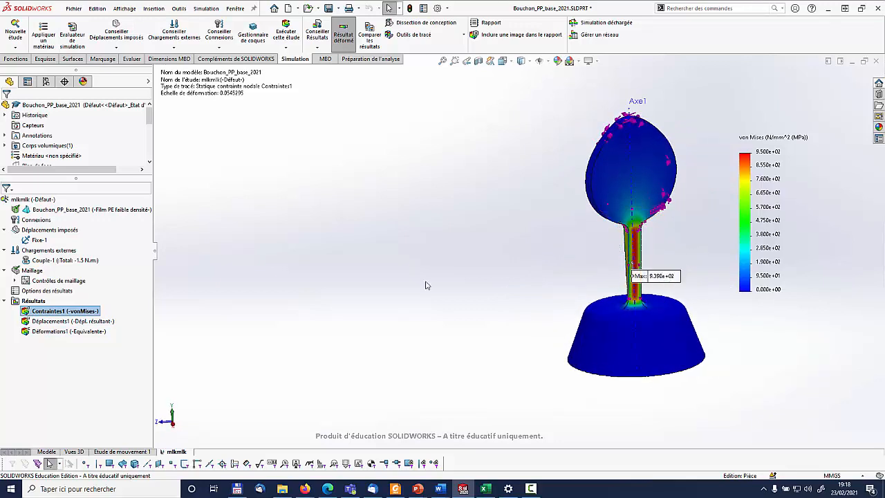